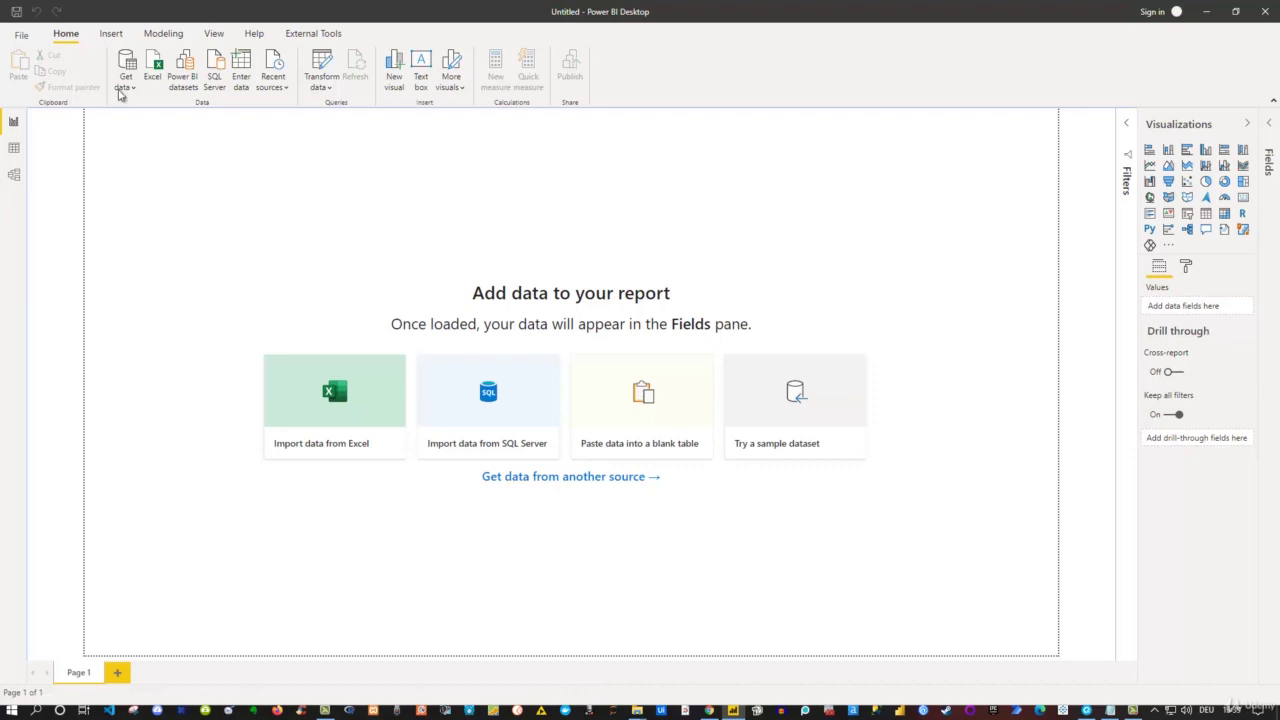
- Import the Excel workbook PBI_Training_2.xlsx as a data source
click(124, 88)
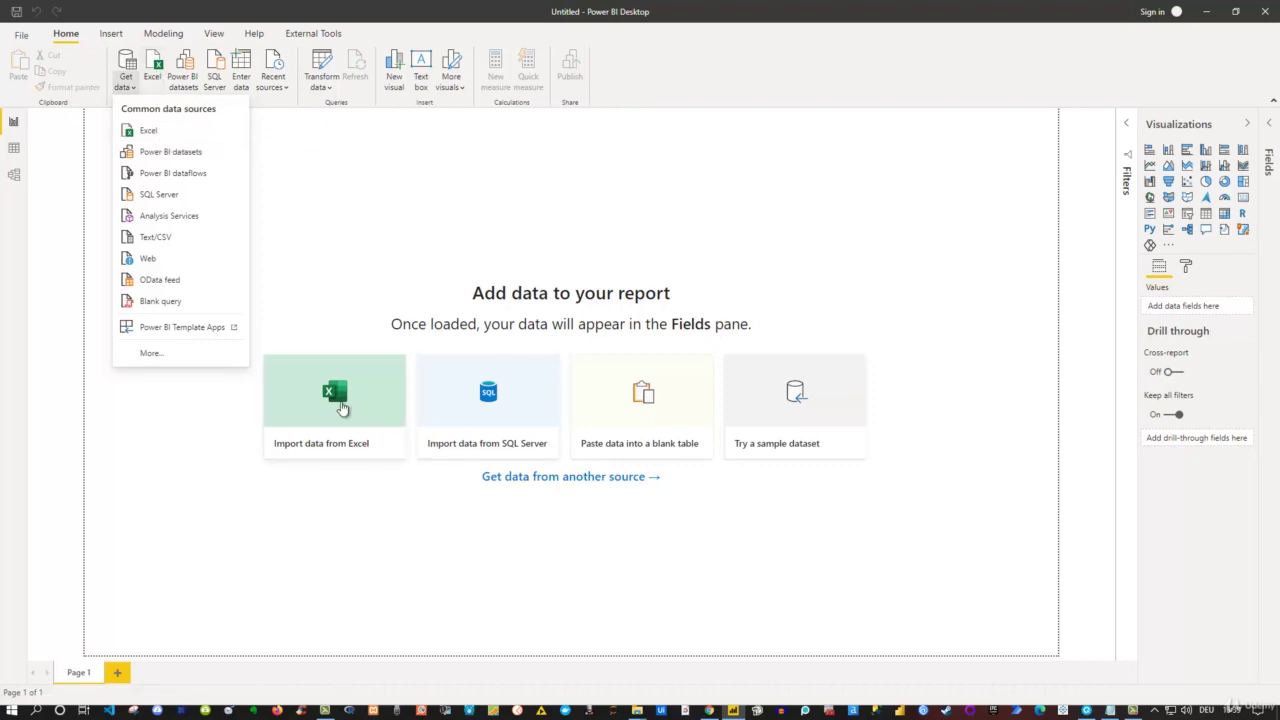
click(145, 140)
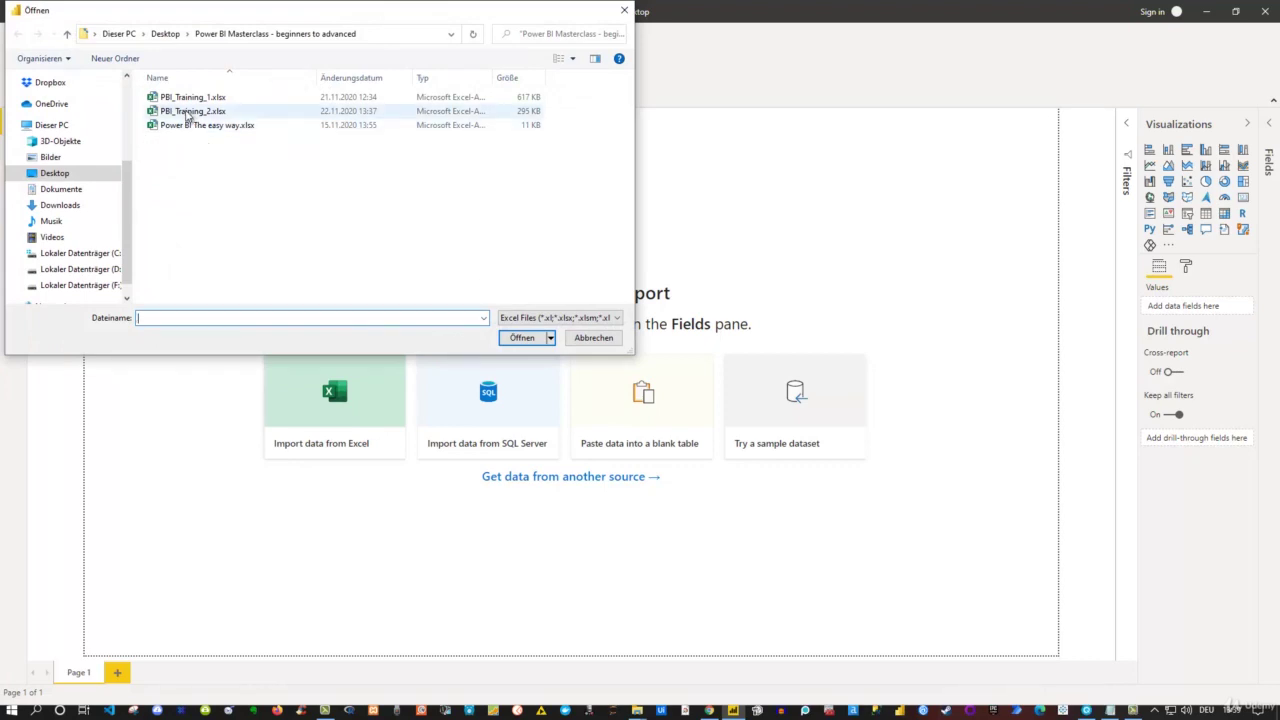
click(188, 112)
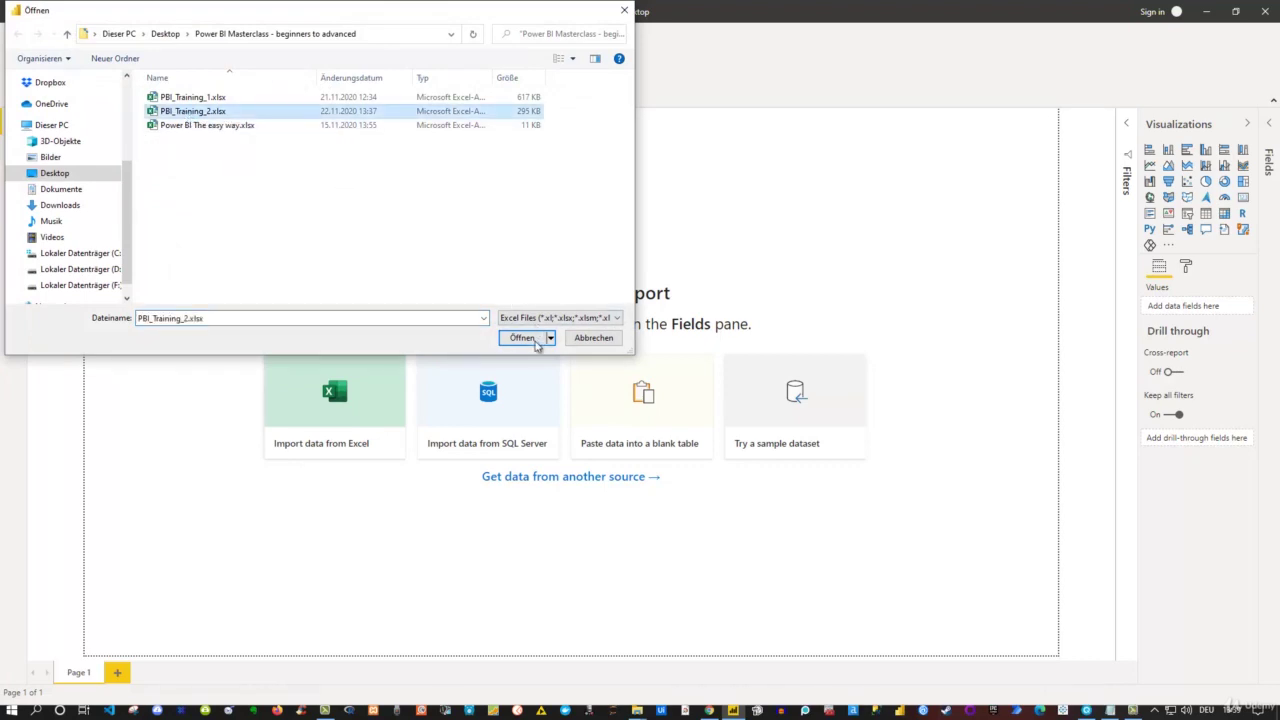
click(522, 338)
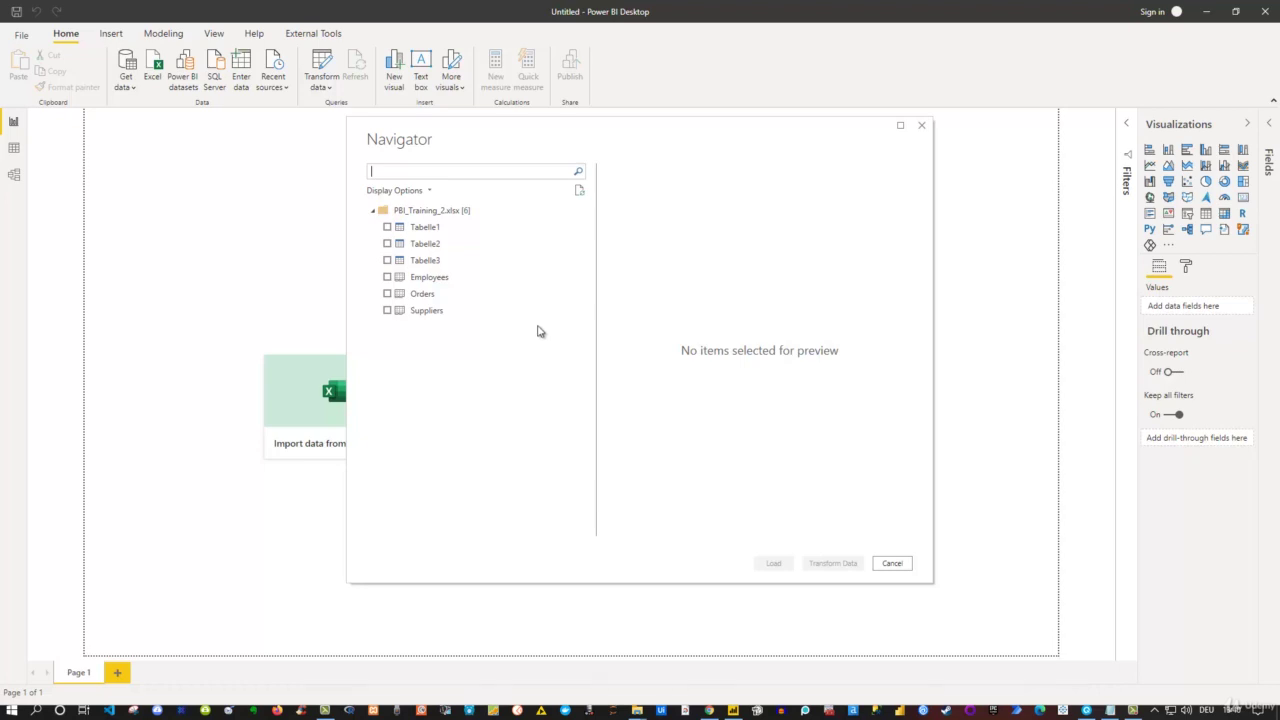
- Preview the workbook's sheets, select Tabelle1, Tabelle2 and Tabelle3, and open them for transformation in the Power Query Editor
click(434, 280)
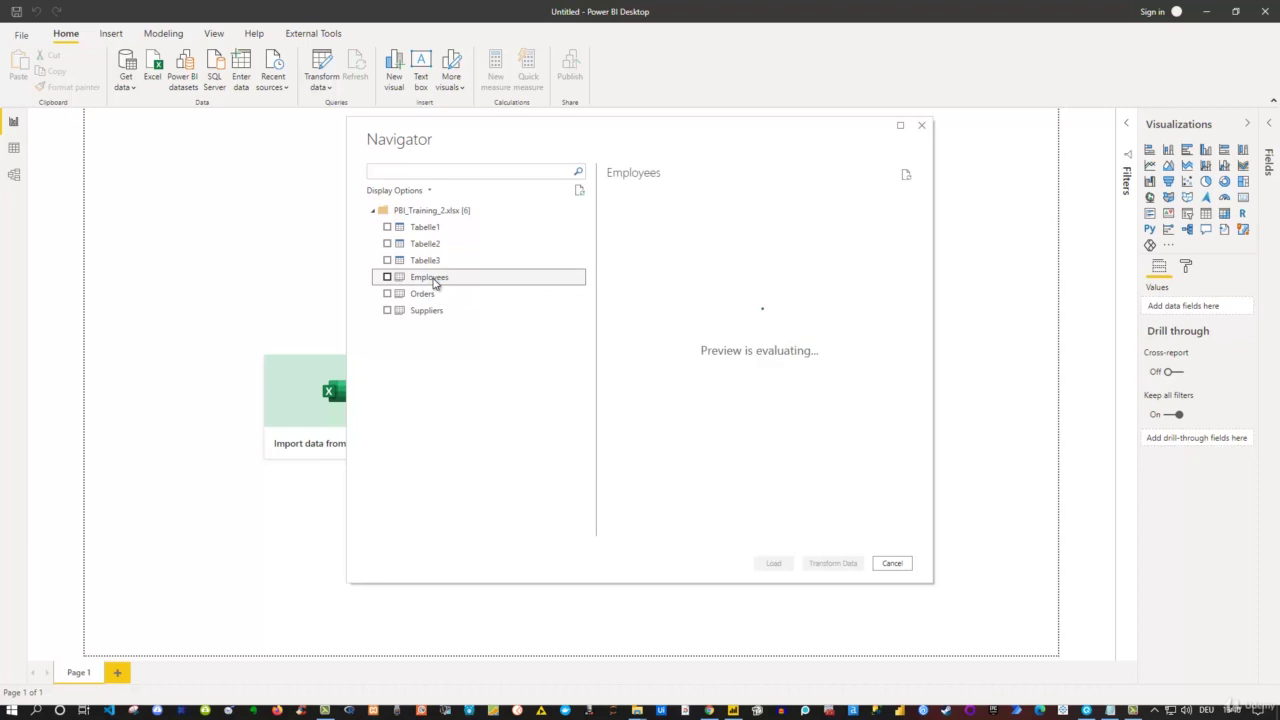
click(427, 297)
click(428, 310)
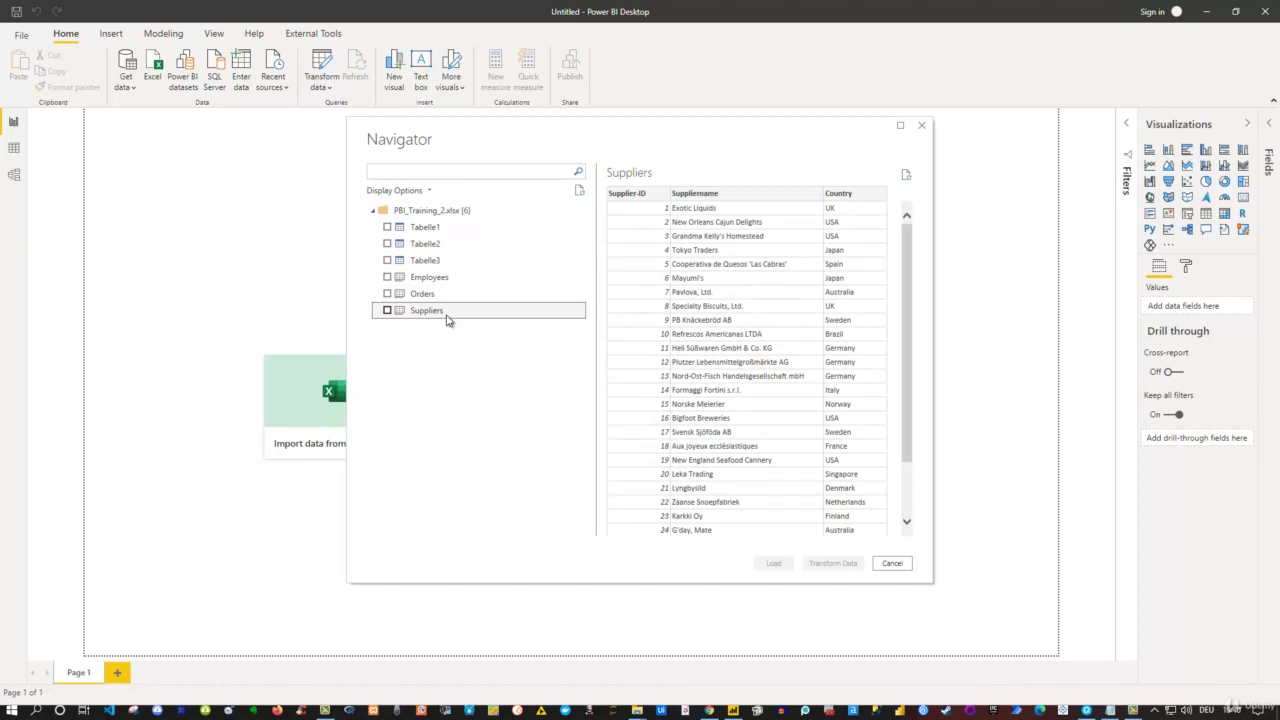
click(434, 261)
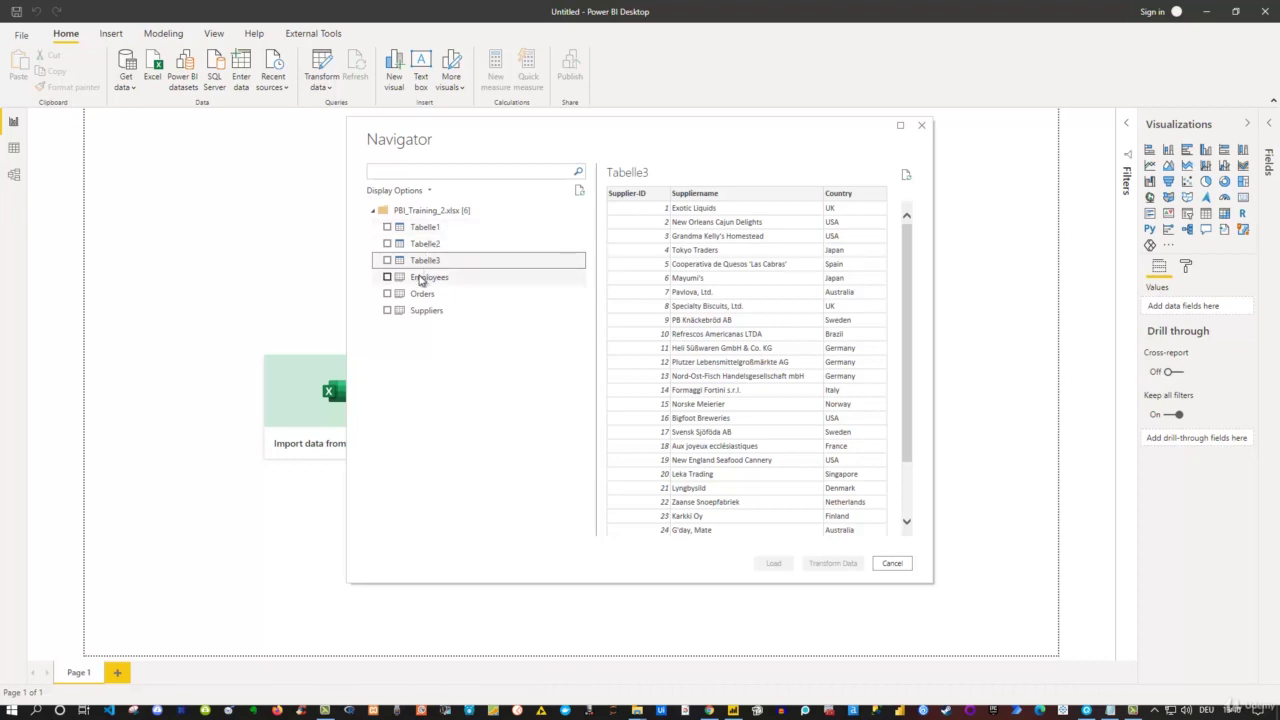
click(388, 227)
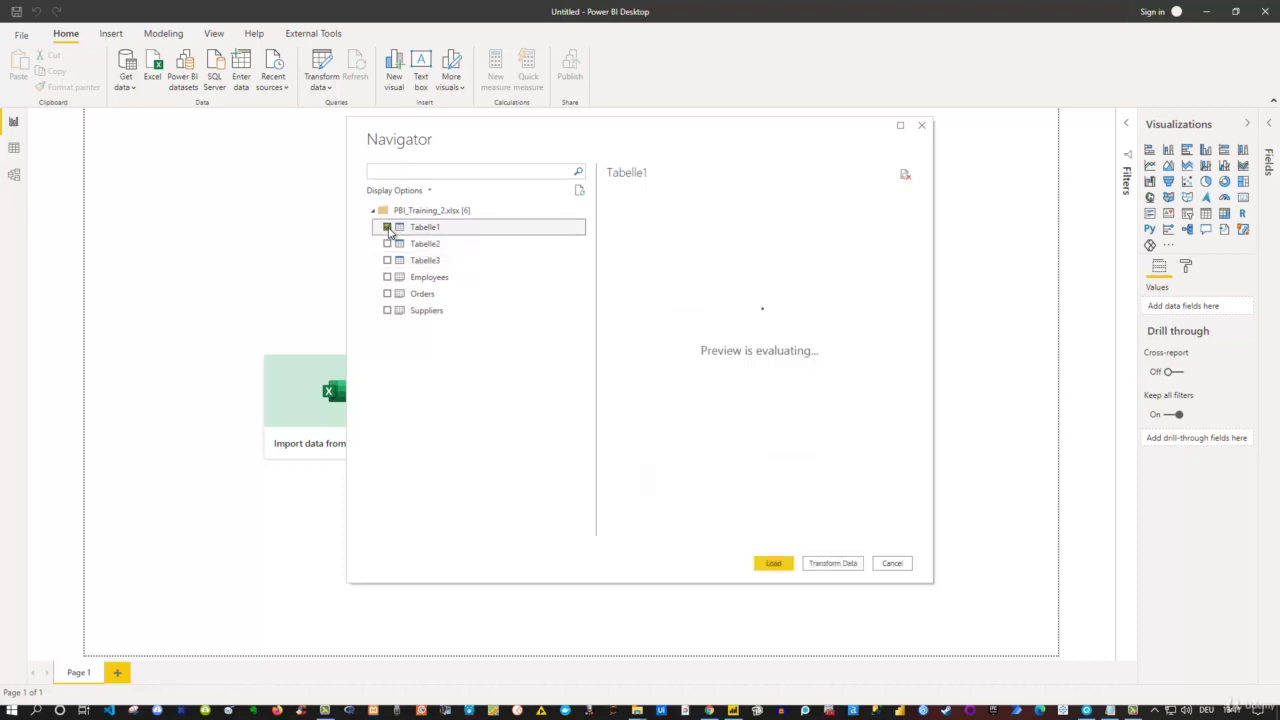
click(388, 244)
click(388, 261)
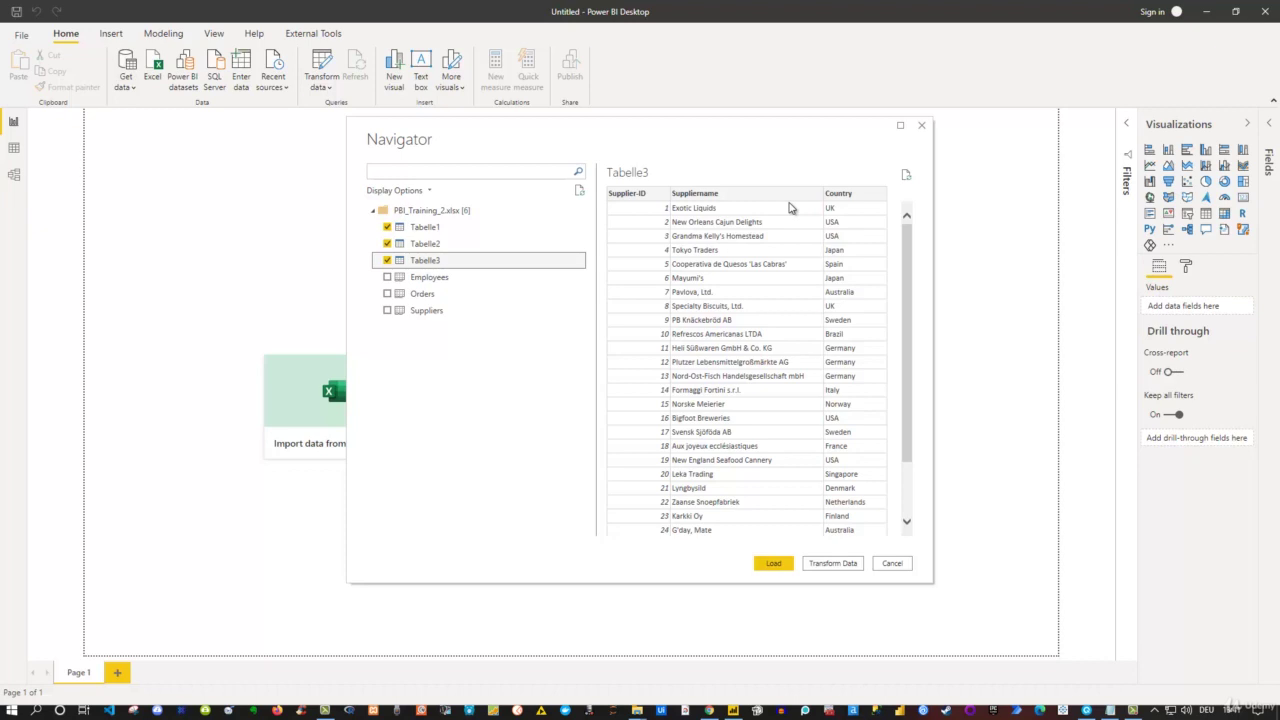
click(908, 177)
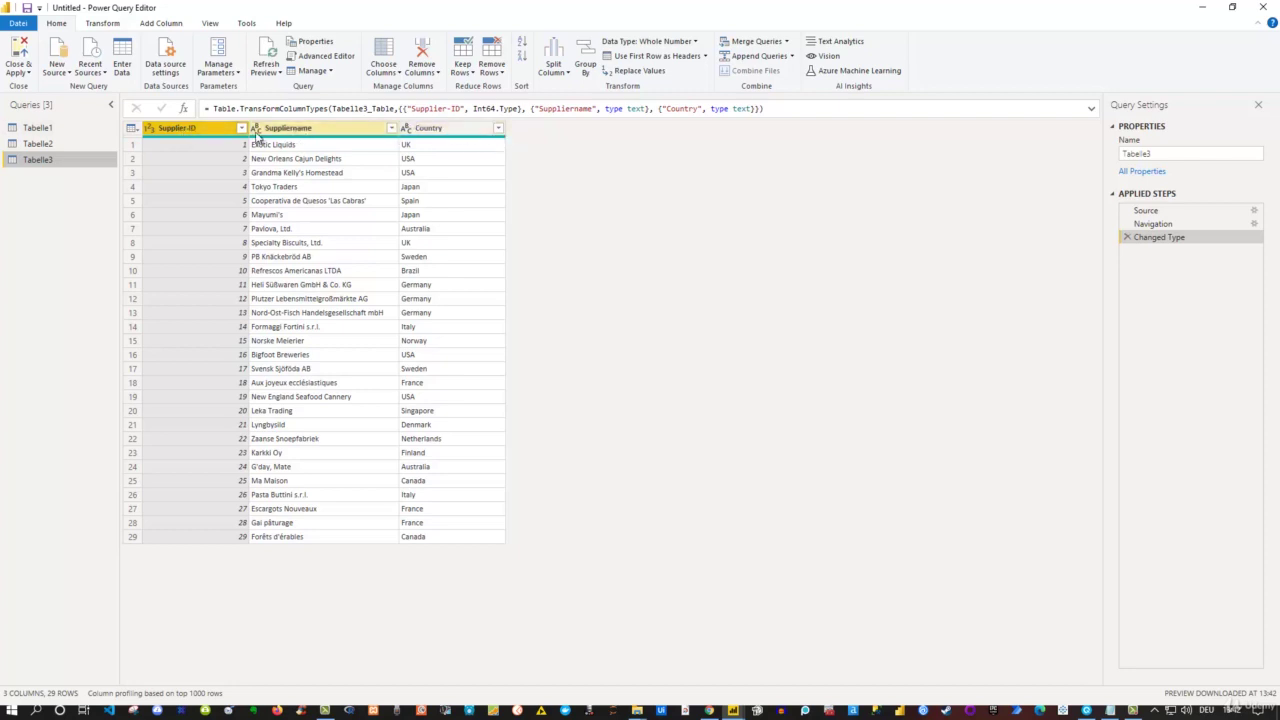
- Rename the Tabelle3 query as Suppliertbl
click(1158, 153)
drag(1160, 155, 1071, 153)
key(BackSpace)
text(Supplier)
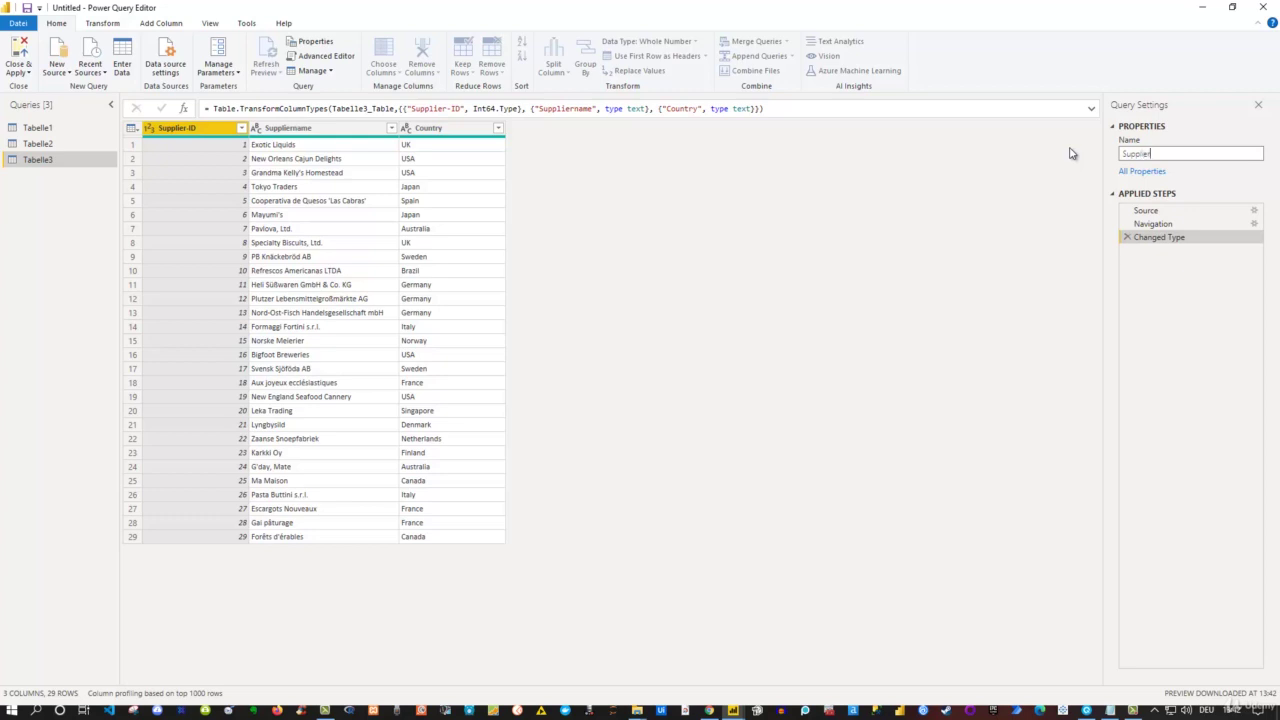
text(s)
key(Return)
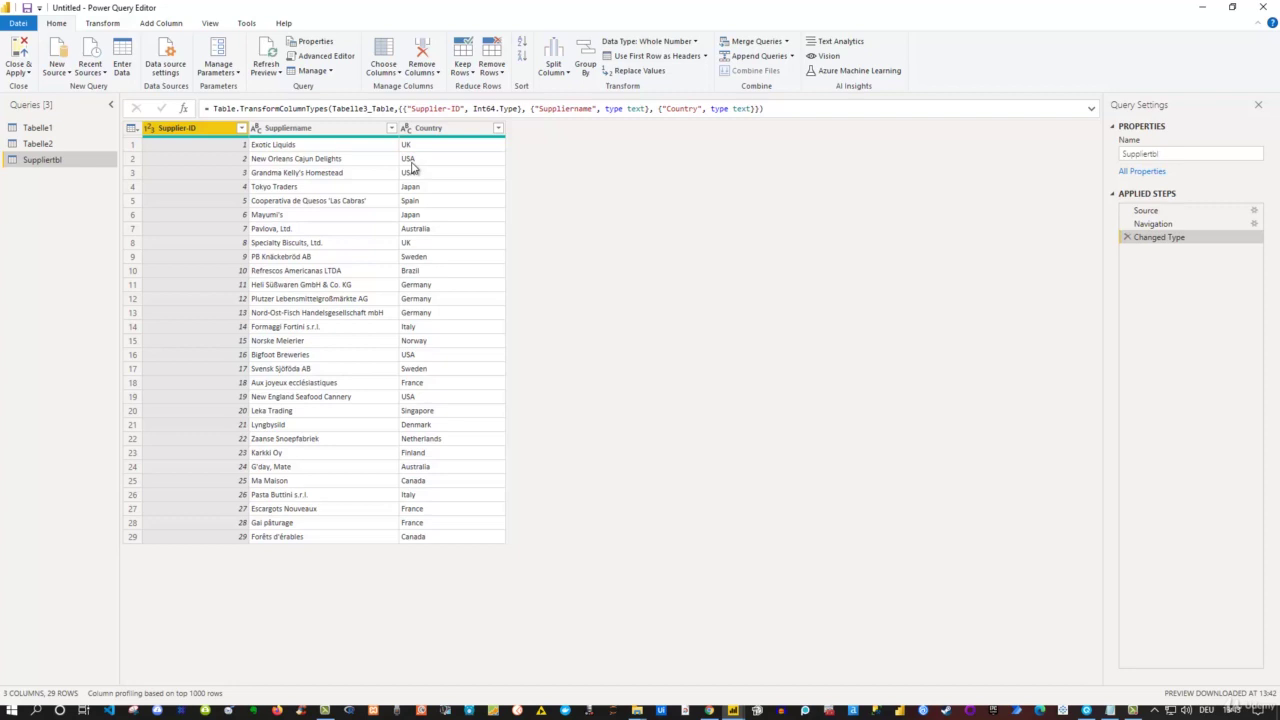
click(437, 131)
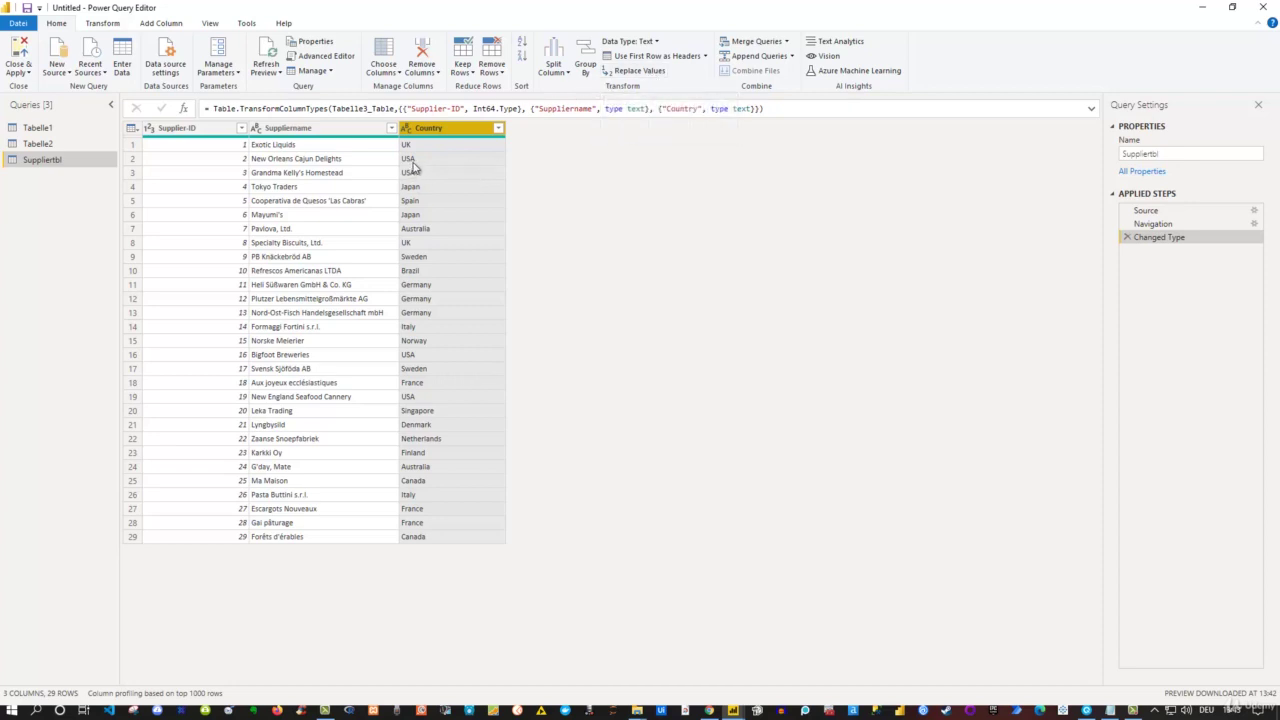
click(624, 71)
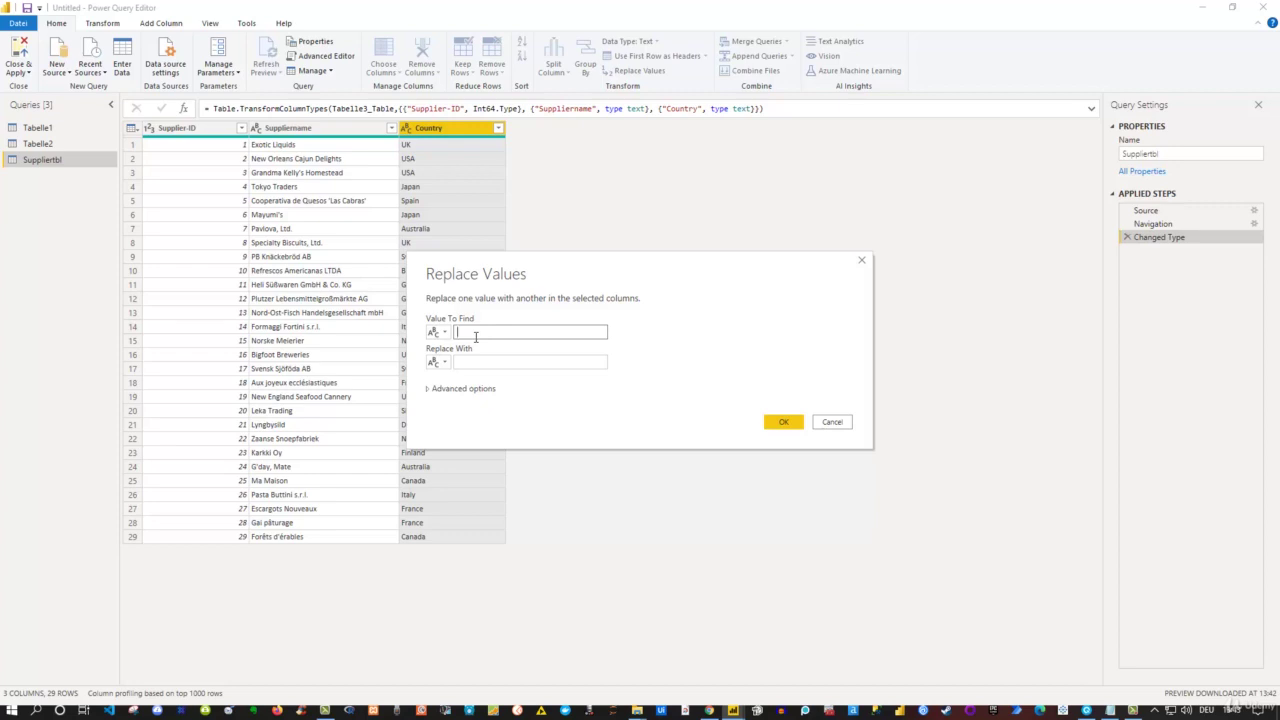
click(829, 422)
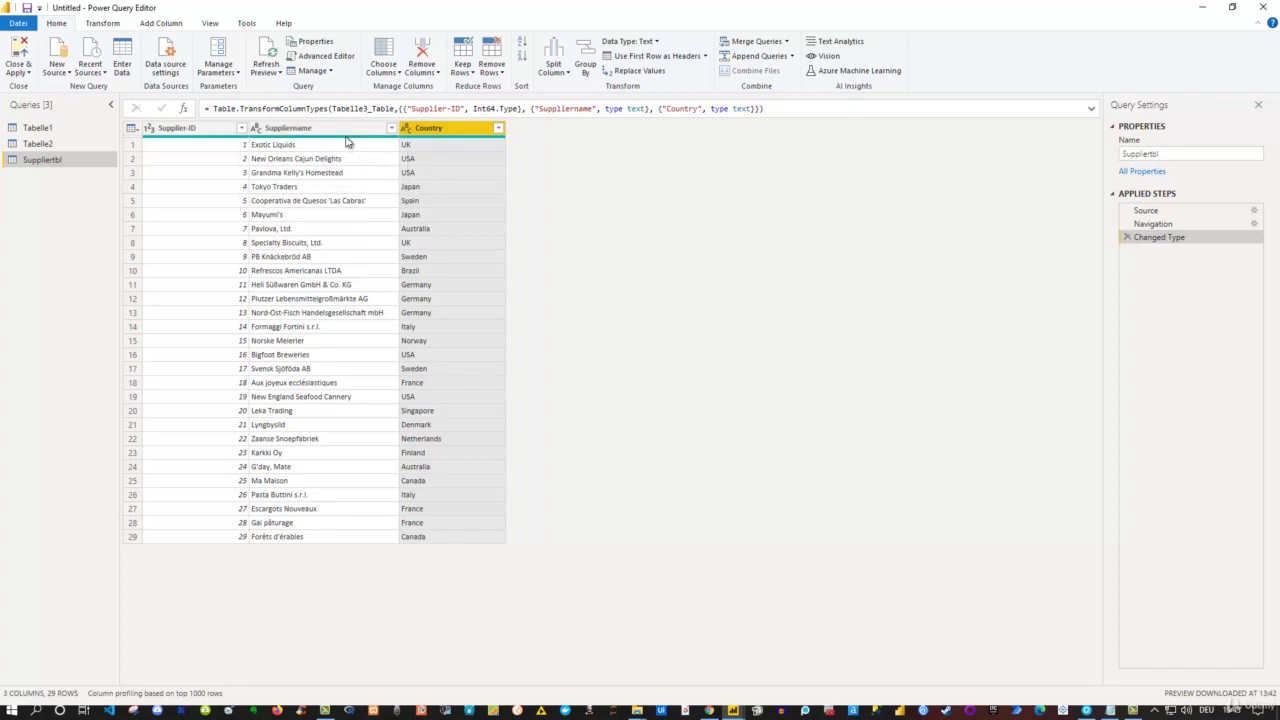
- Rename the Tabelle2 query as Employeetbl
mouse_move(347, 142)
click(52, 146)
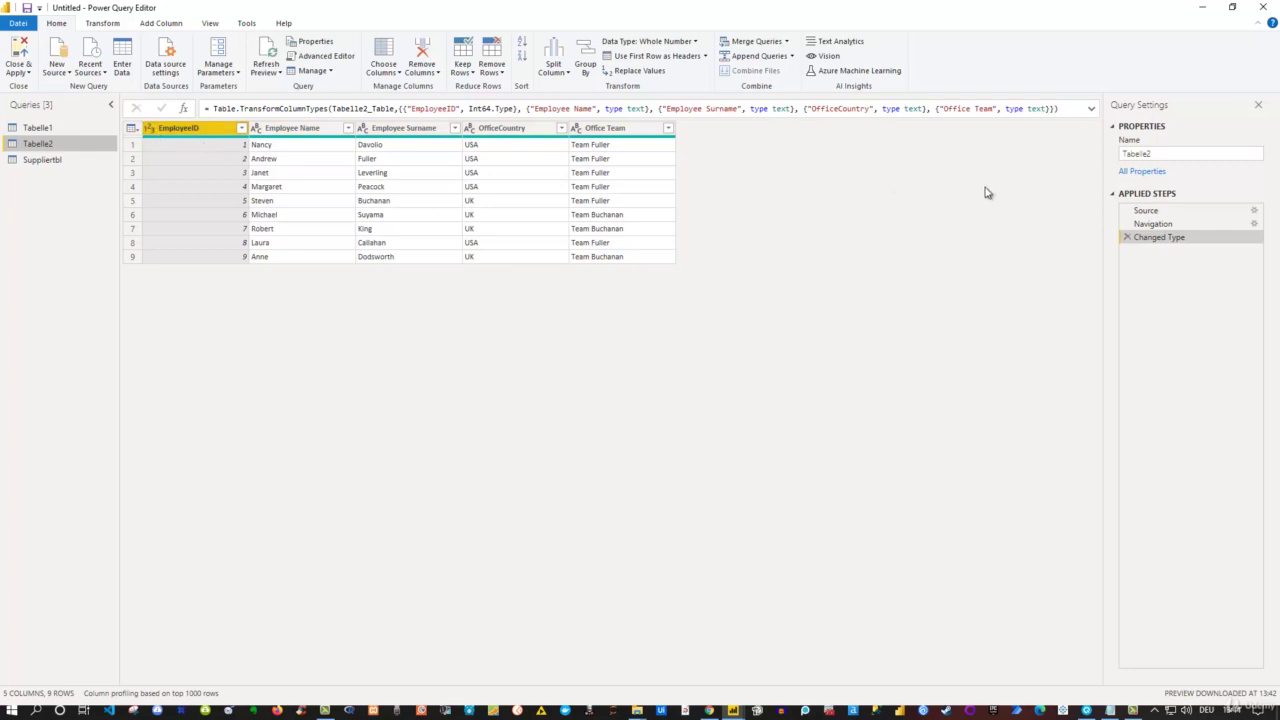
drag(1152, 154, 1118, 156)
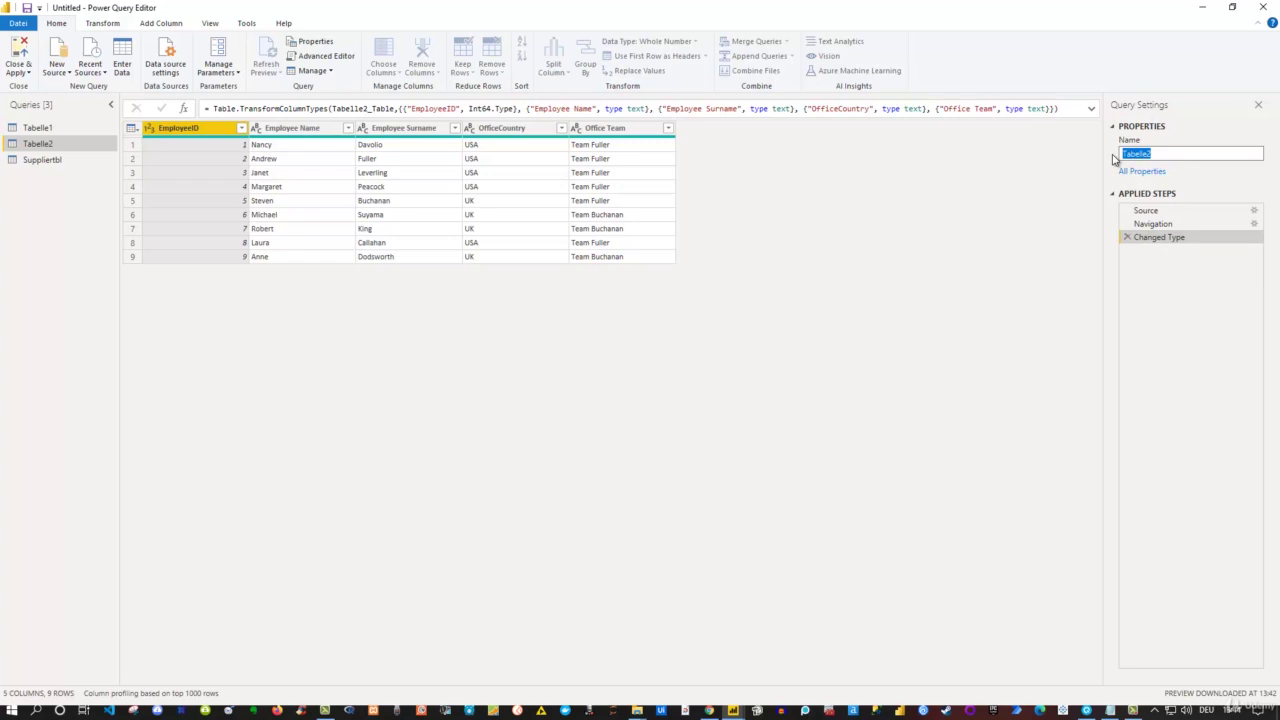
text(Employeetbl)
key(Return)
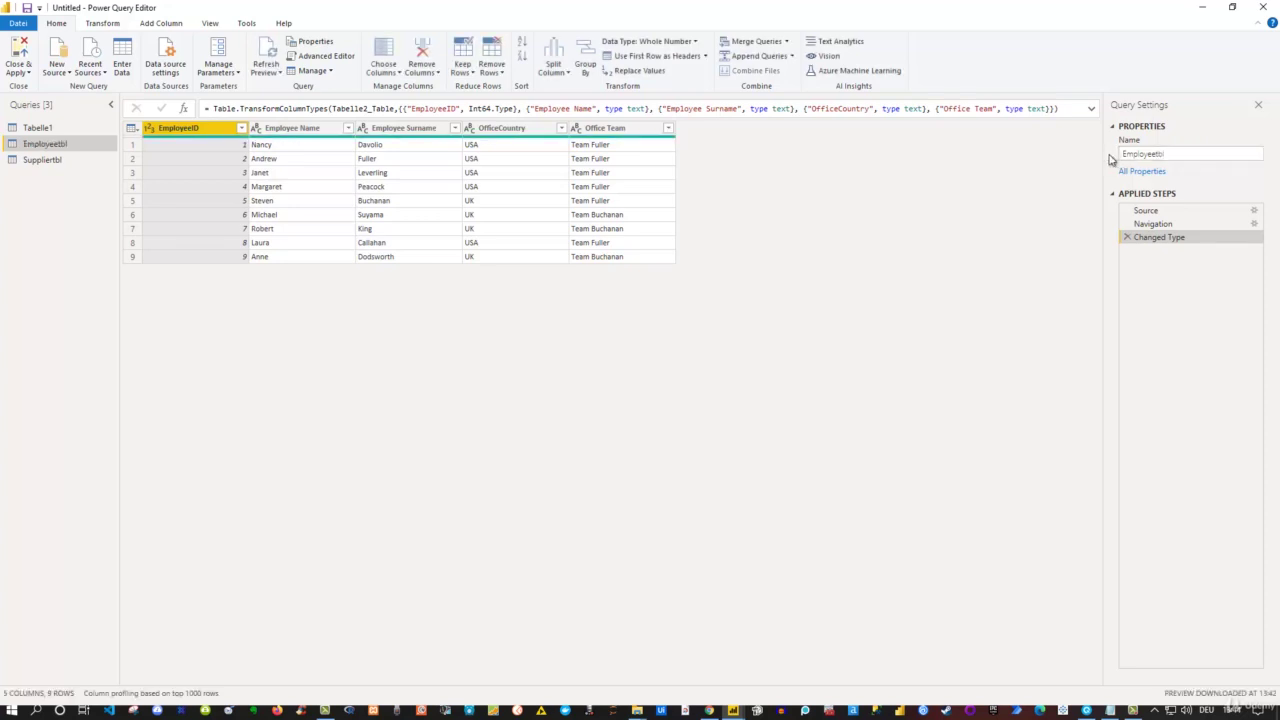
- Rename the Tabelle1 query as Orderstbl
click(40, 128)
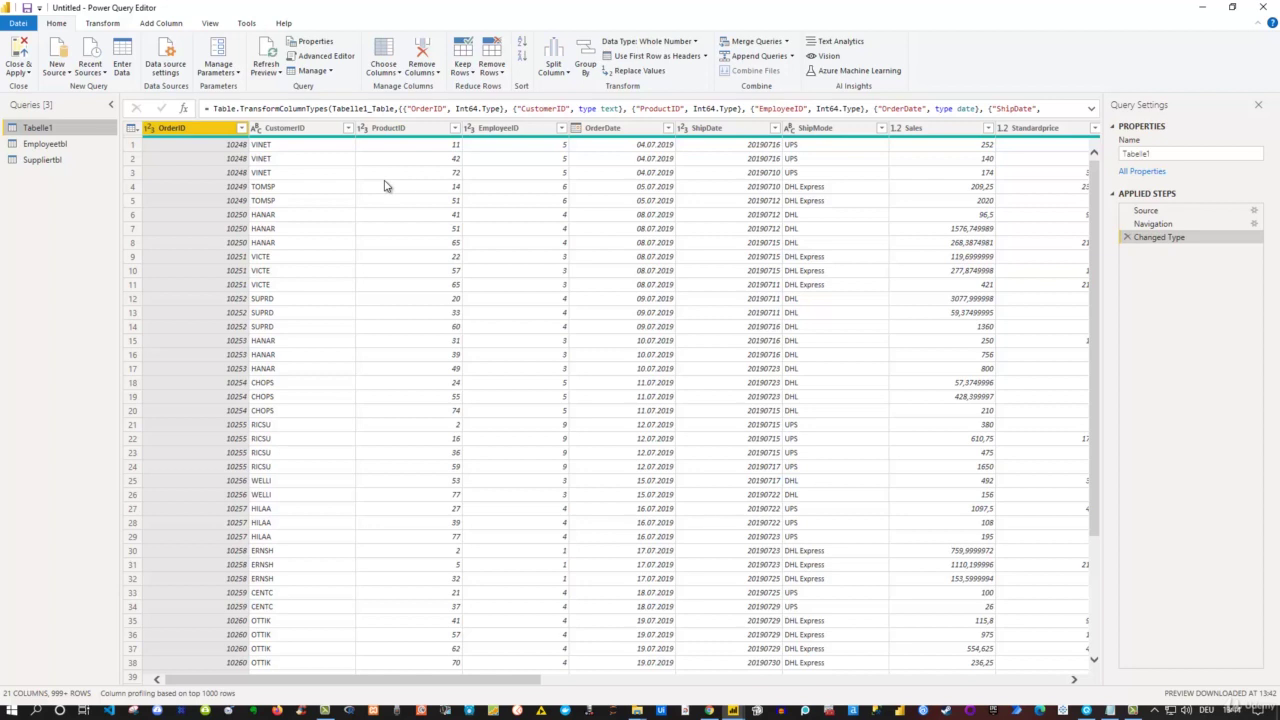
drag(1190, 155, 1110, 155)
text(Orderstbl)
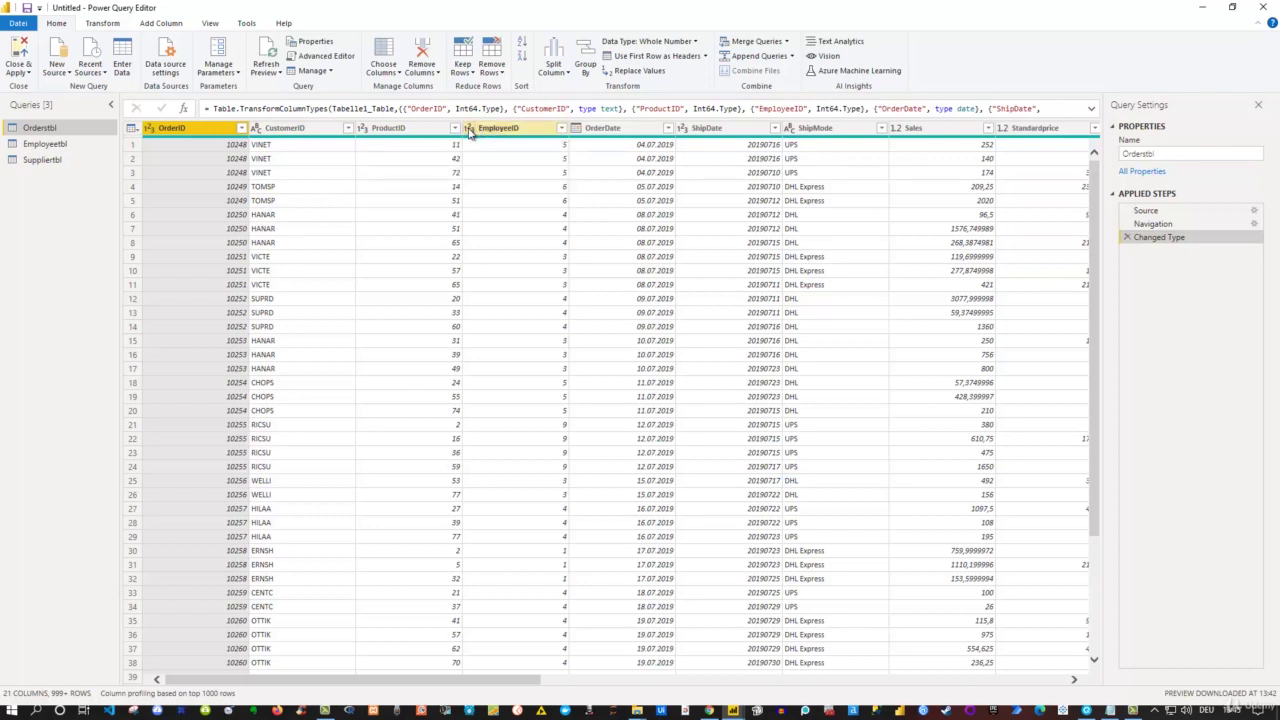
- Compare the EmployeeID column in the Orderstbl and Employeetbl queries and return to Orderstbl
click(498, 130)
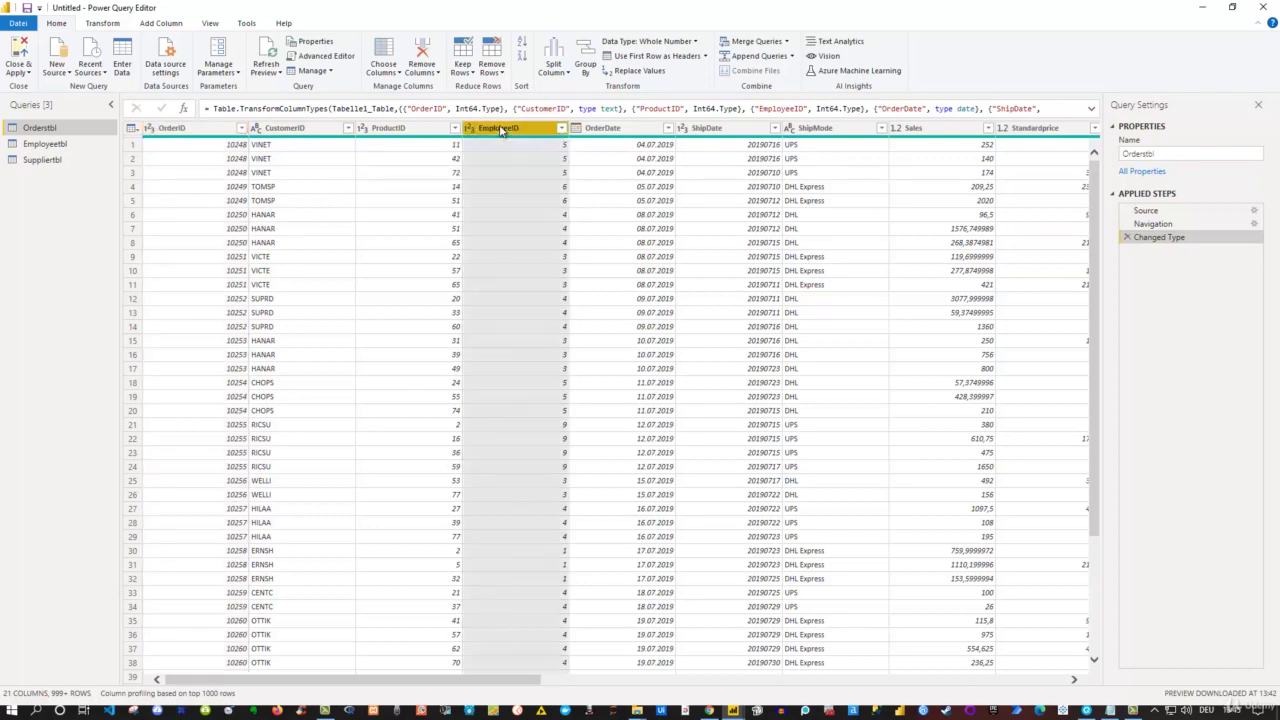
click(50, 144)
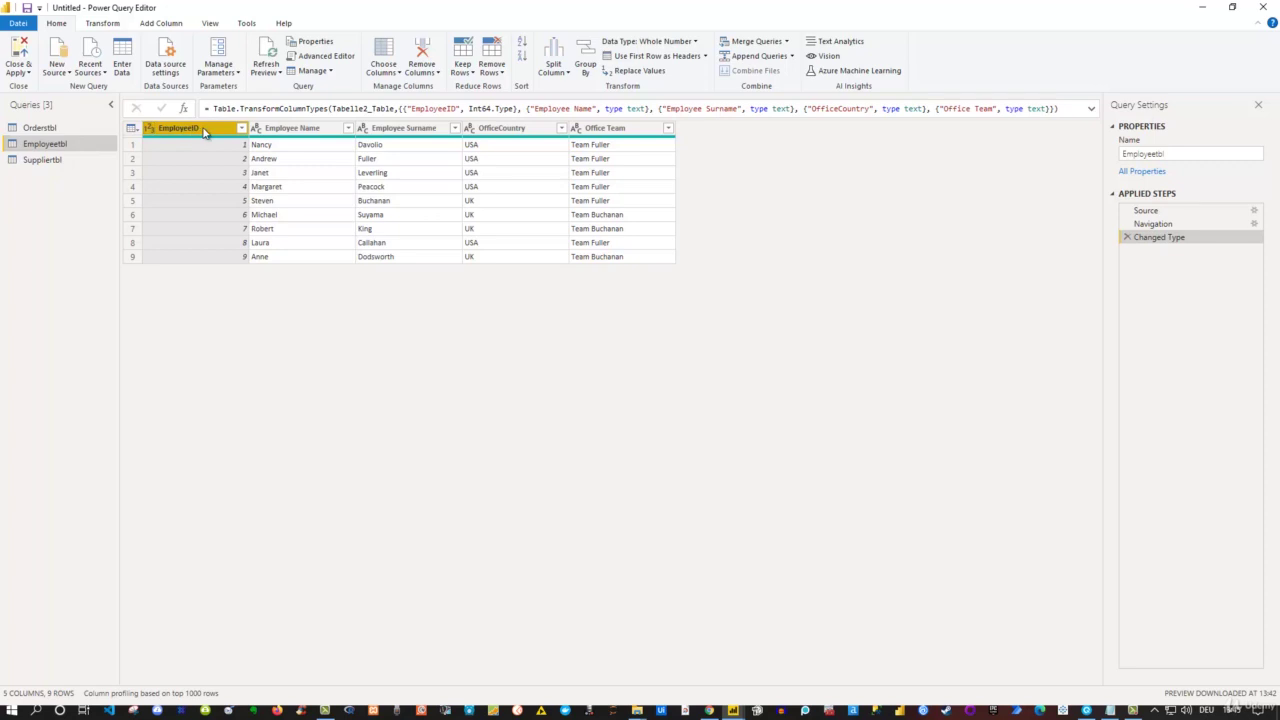
click(45, 129)
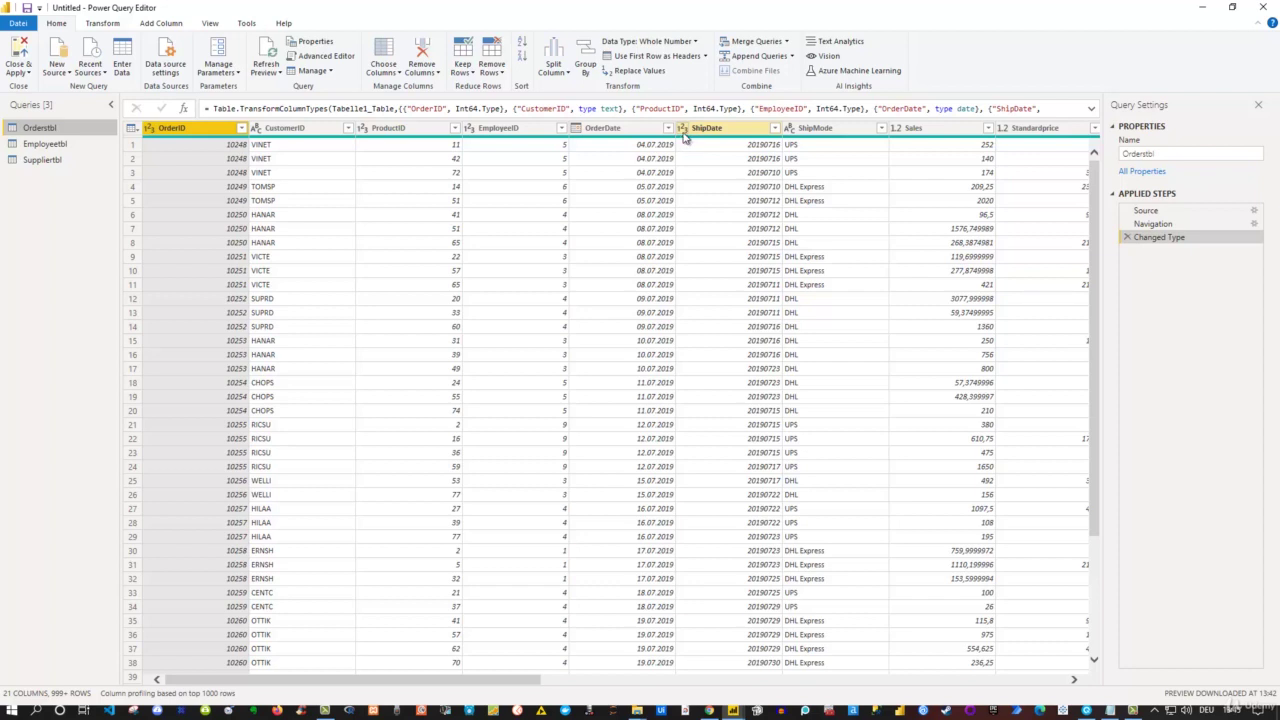
- Try to convert the ShipDate column in Orderstbl to the Date type as a new step, and remove that step
click(686, 134)
click(684, 129)
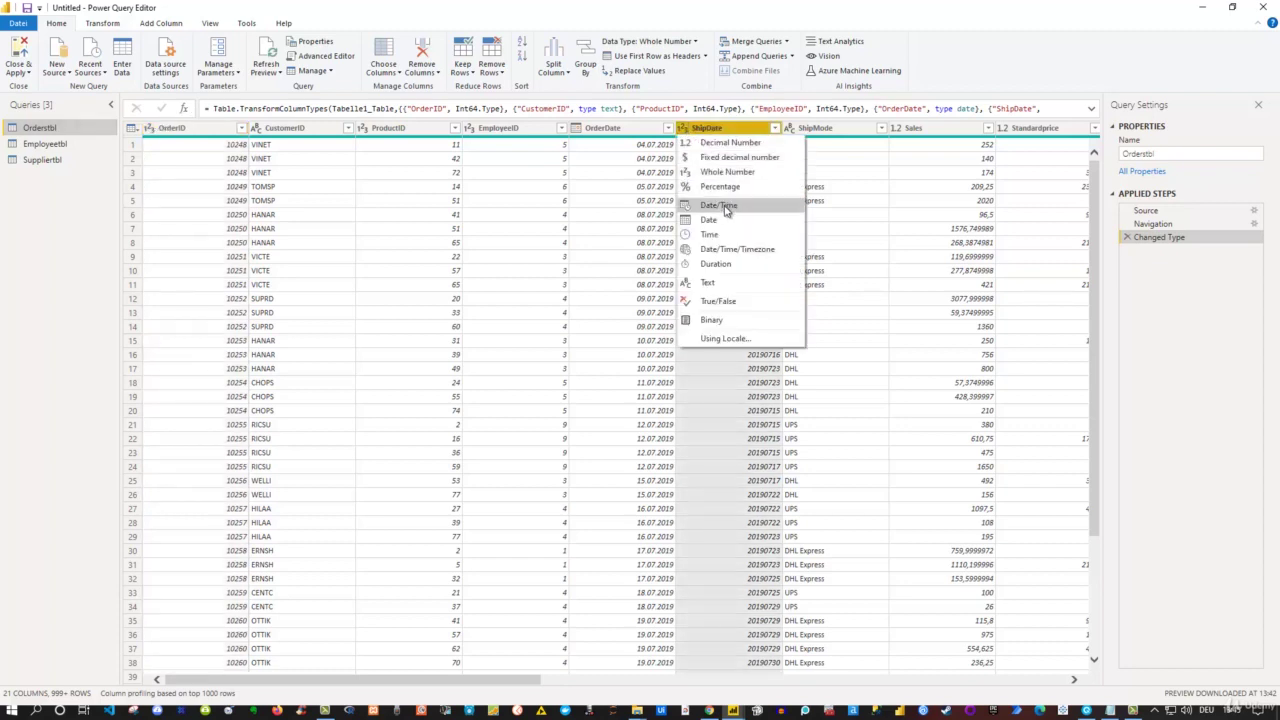
click(711, 222)
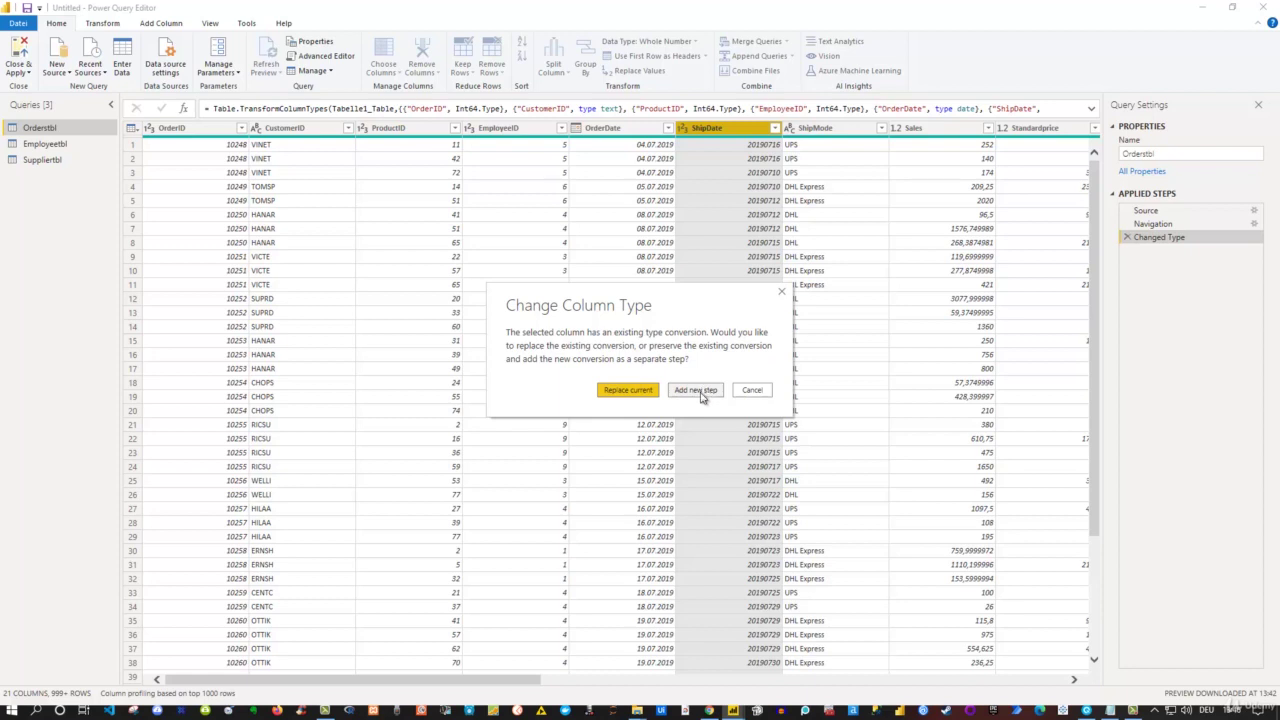
click(700, 391)
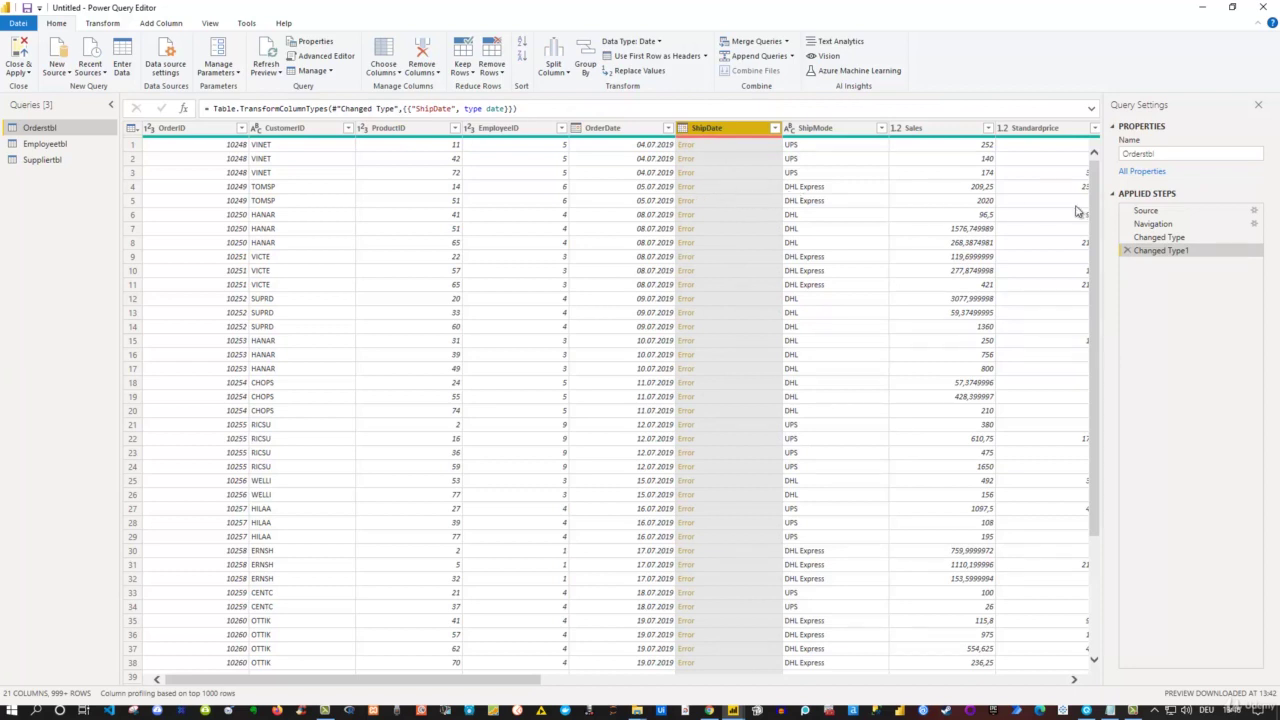
click(1127, 251)
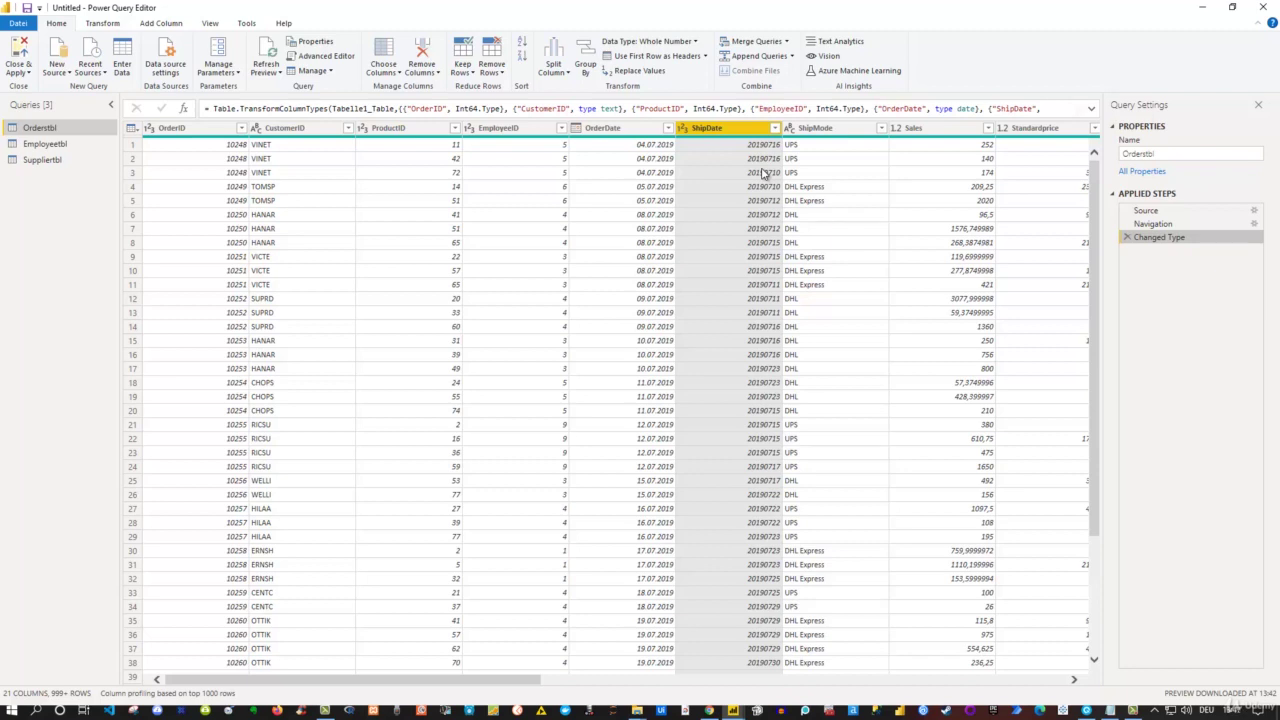
- Compare the column data types of Orderstbl at the Navigation and Changed Type applied steps
click(1157, 226)
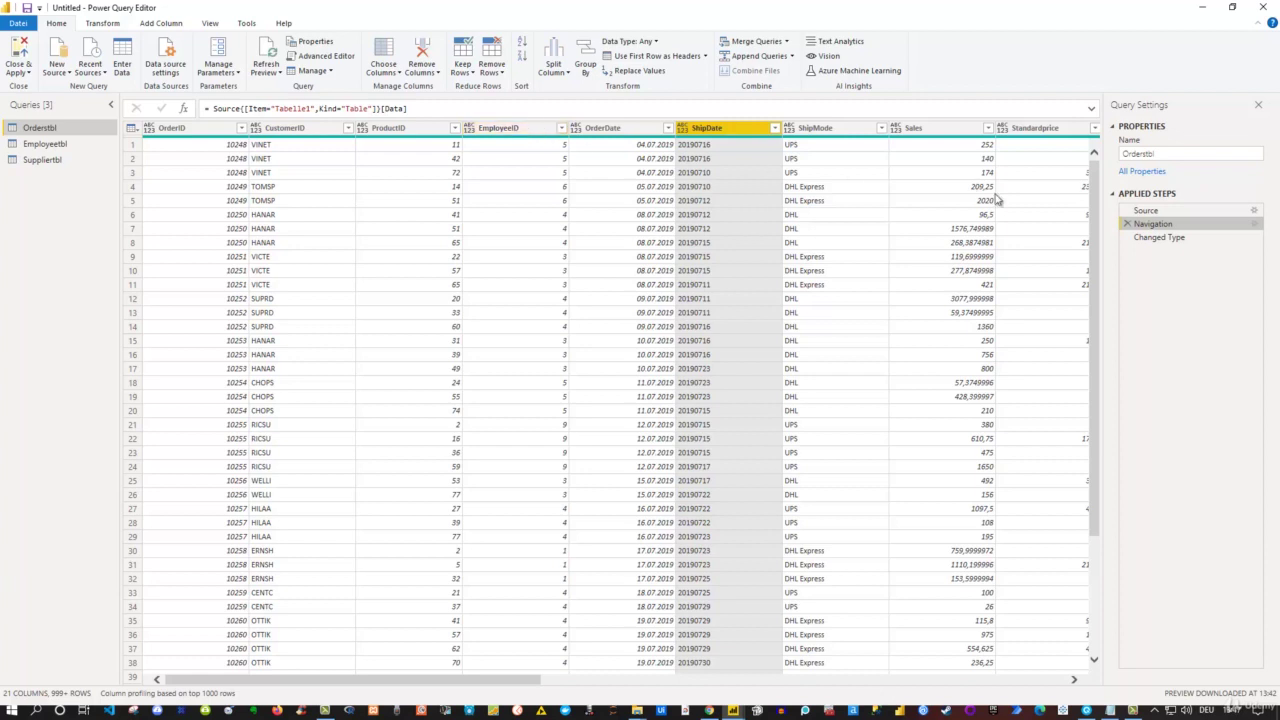
click(1160, 238)
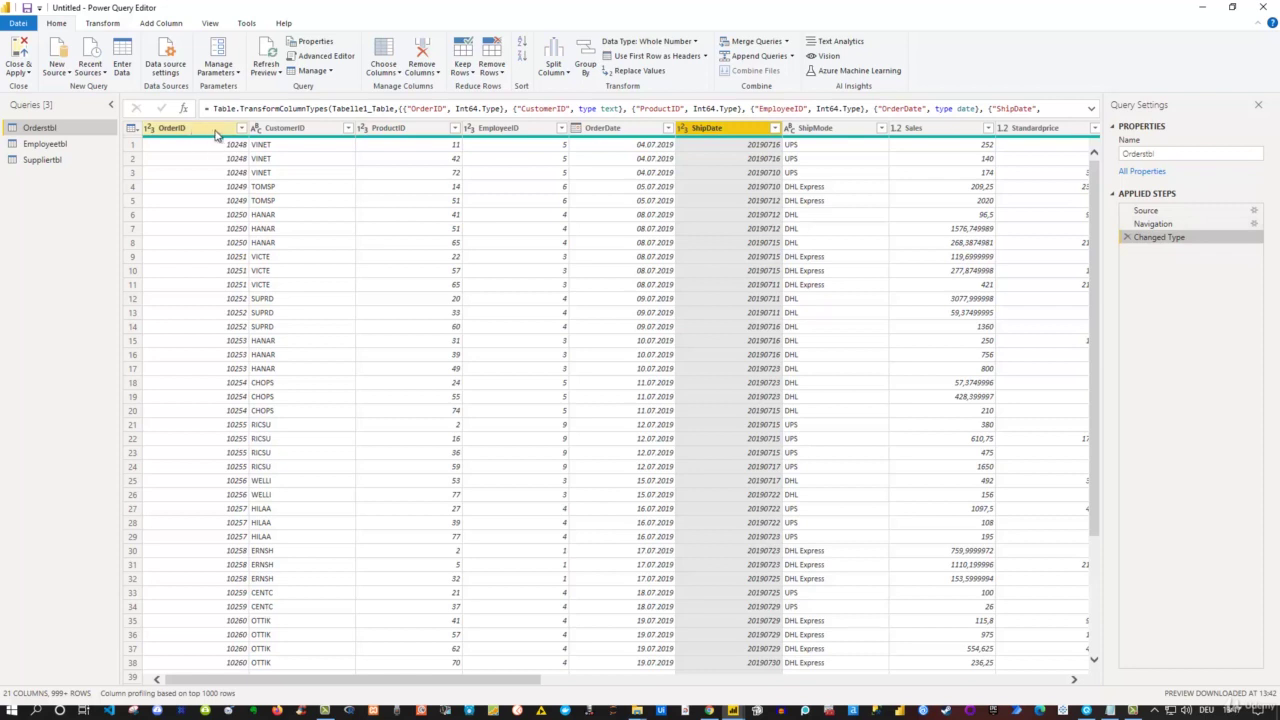
click(365, 129)
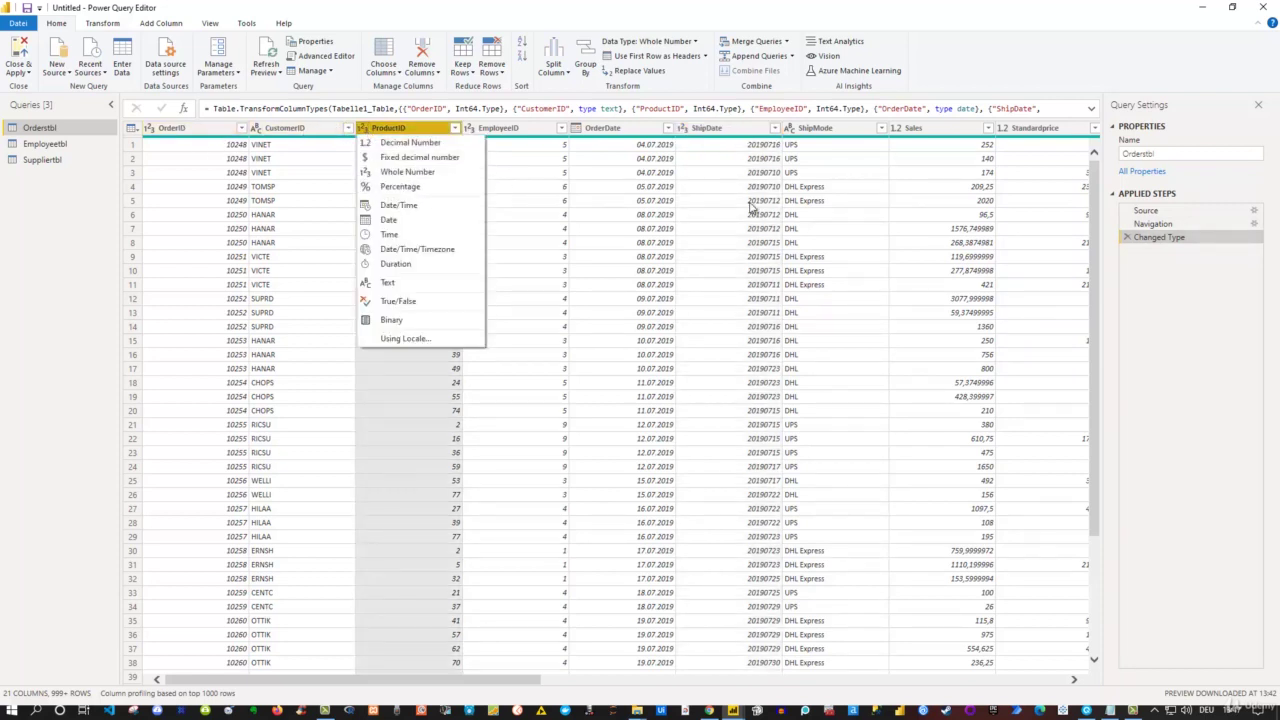
click(1160, 225)
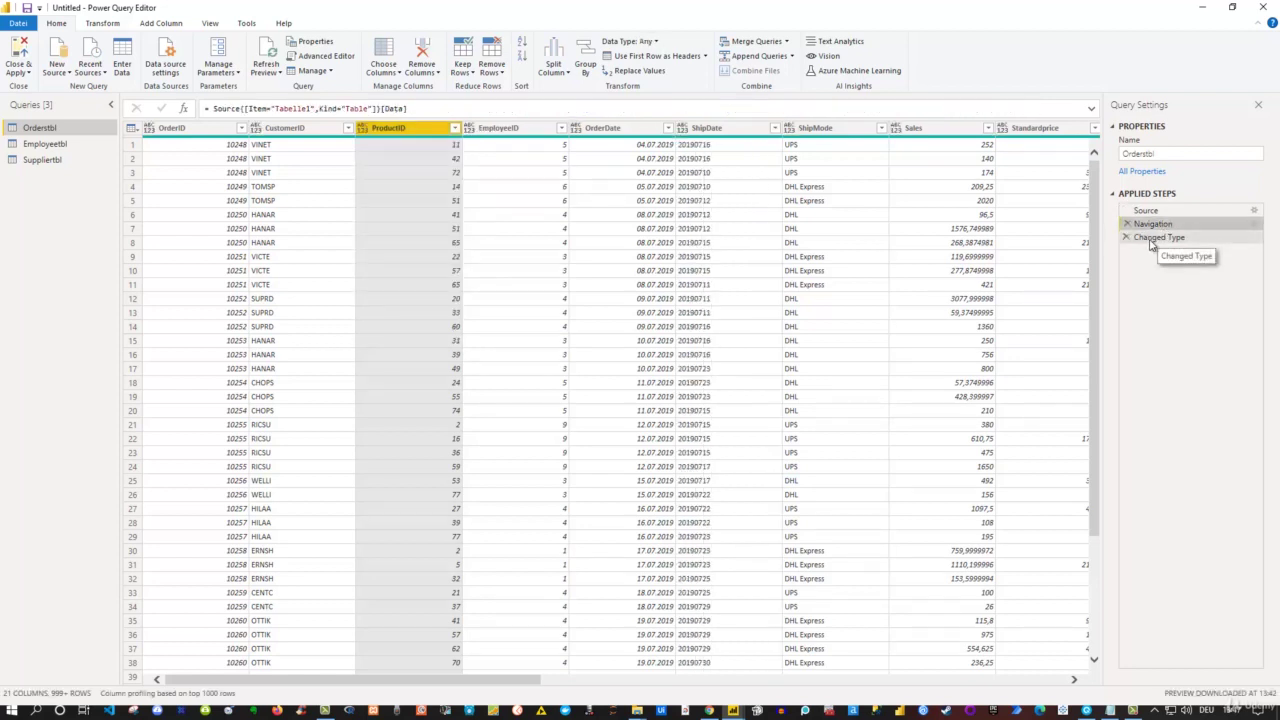
click(1165, 239)
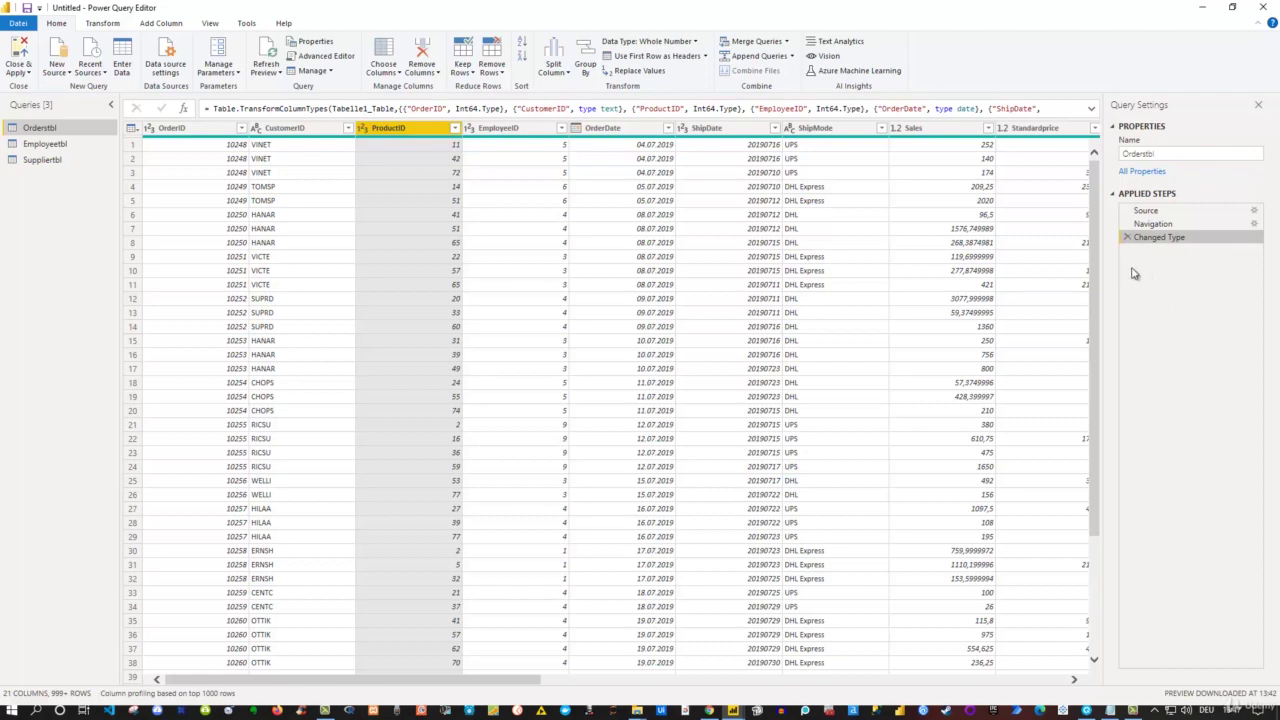
- Convert the ShipDate column of Orderstbl to the Text type, adding the conversion as a new step
click(704, 131)
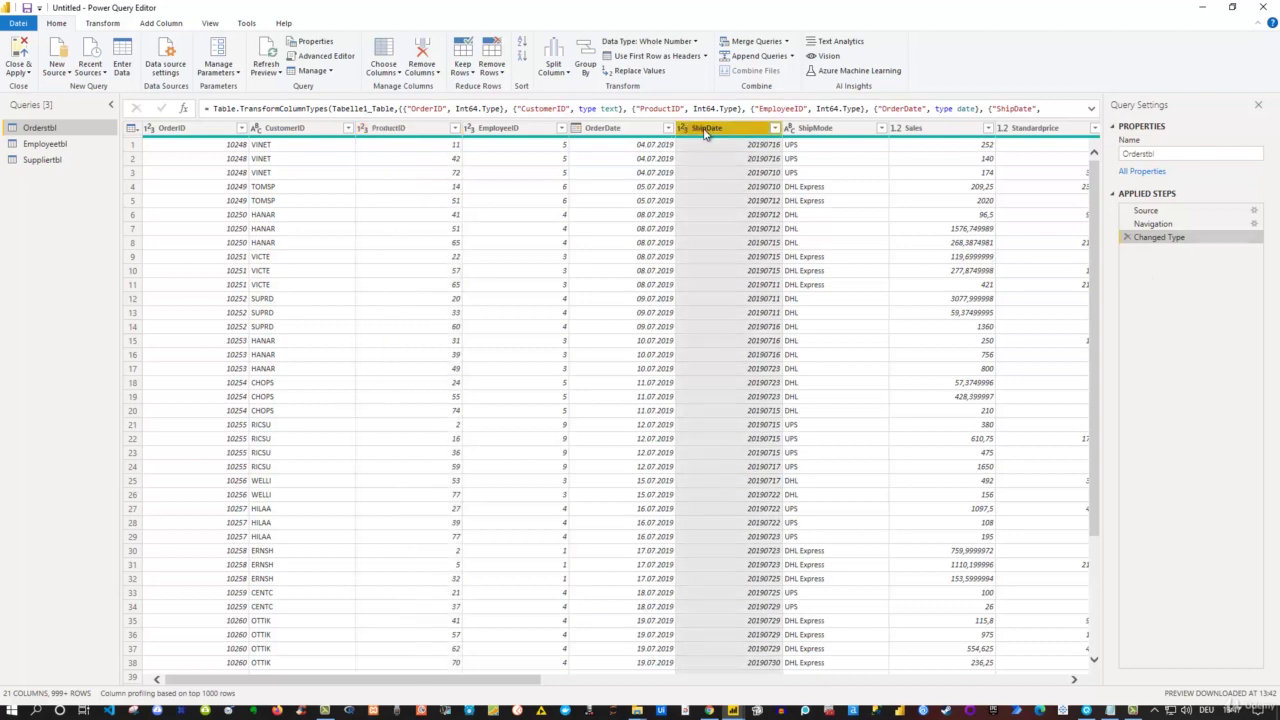
click(684, 130)
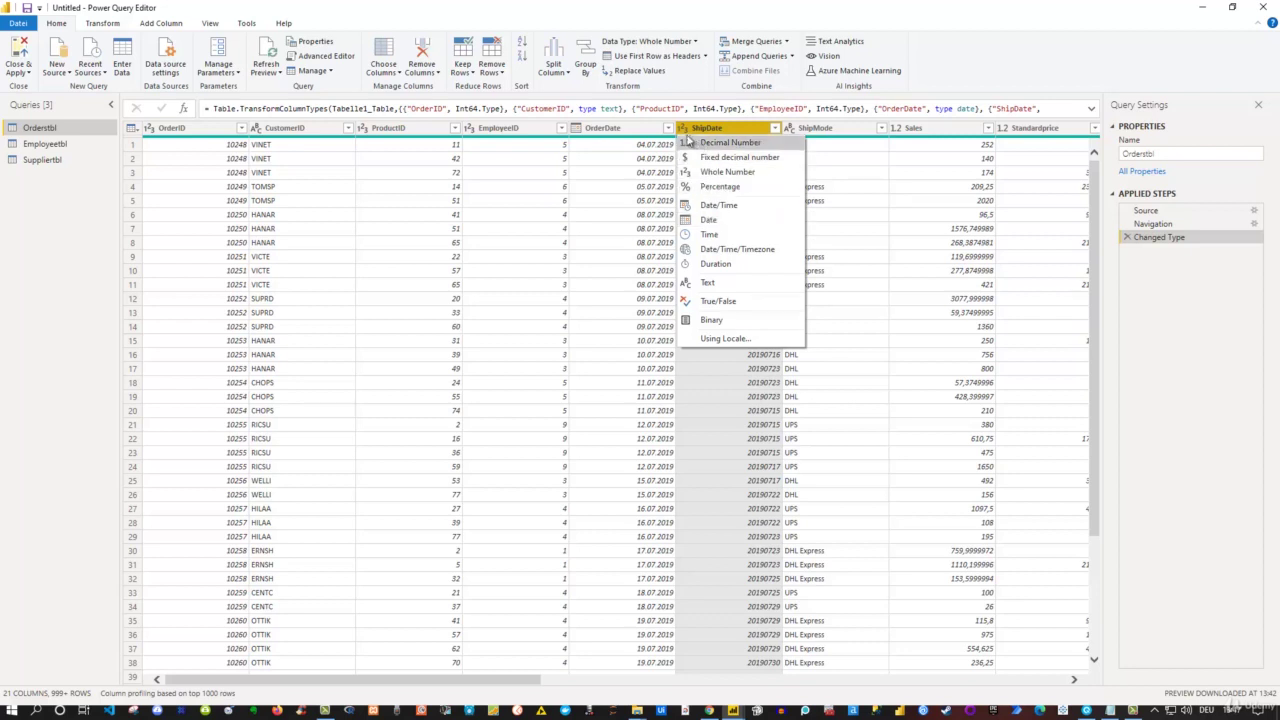
click(710, 287)
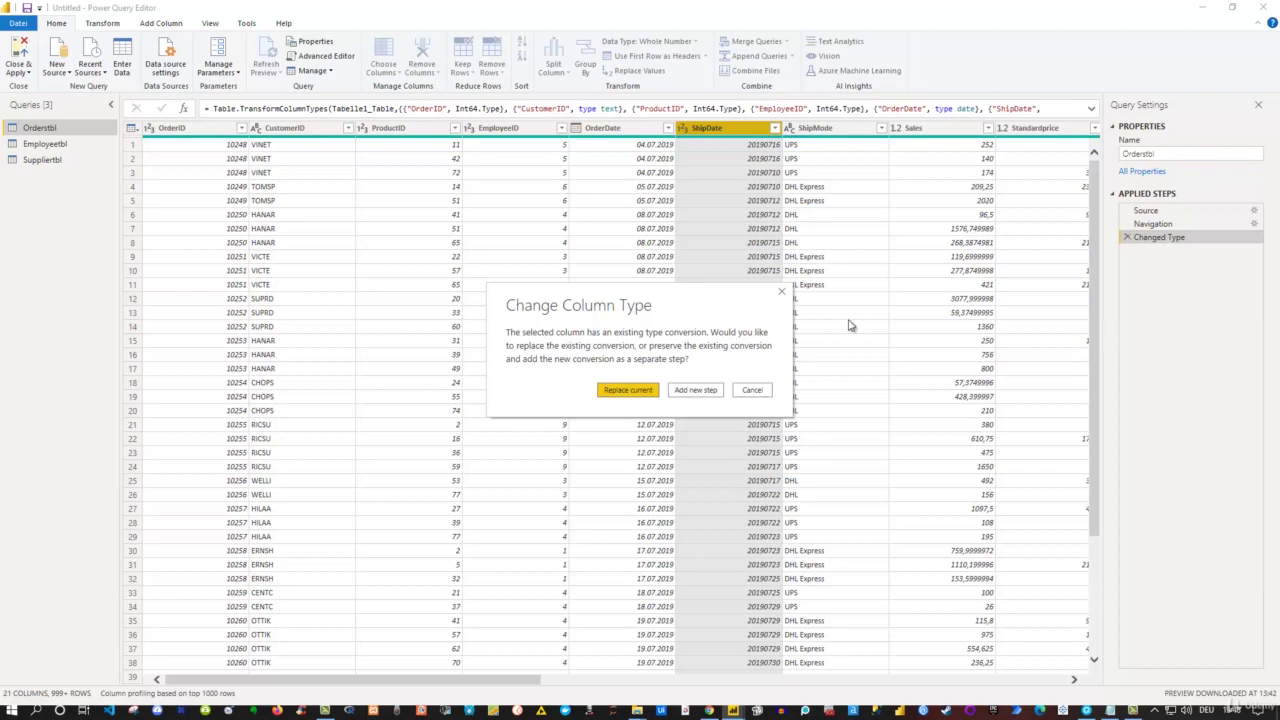
click(696, 390)
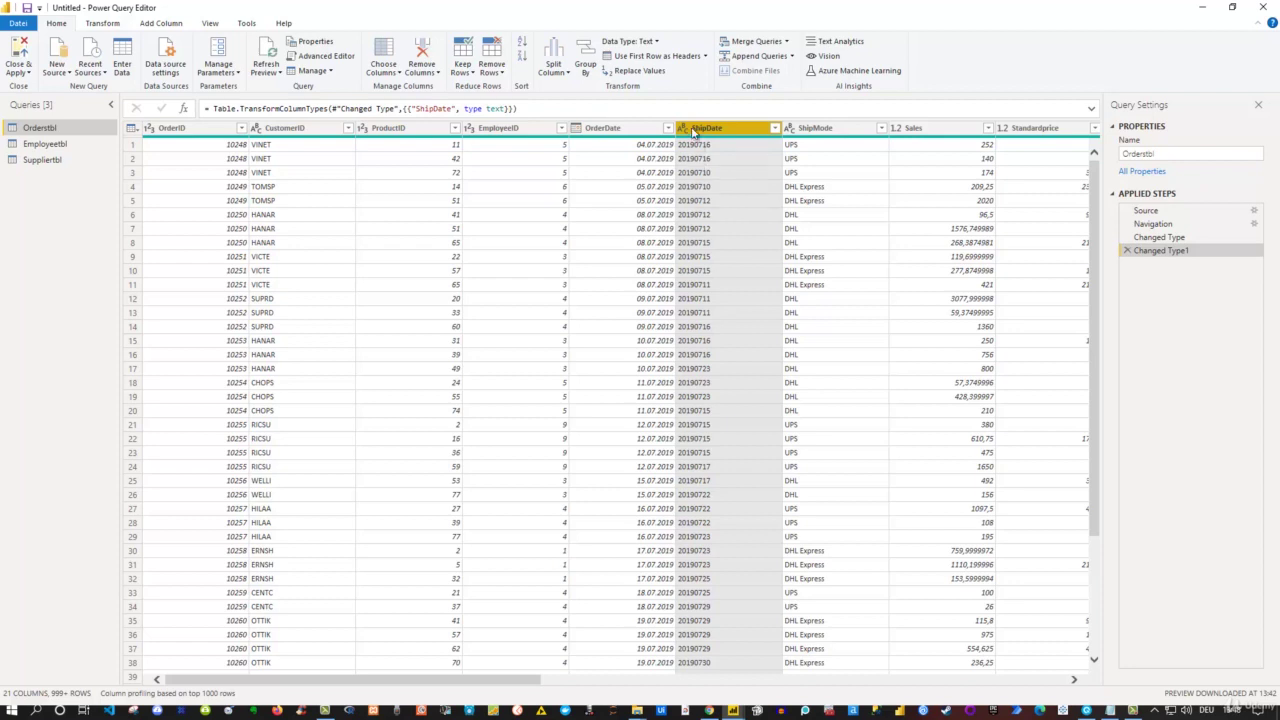
- Convert the text ShipDate column to the Date type, adding the conversion as a separate new step
click(682, 128)
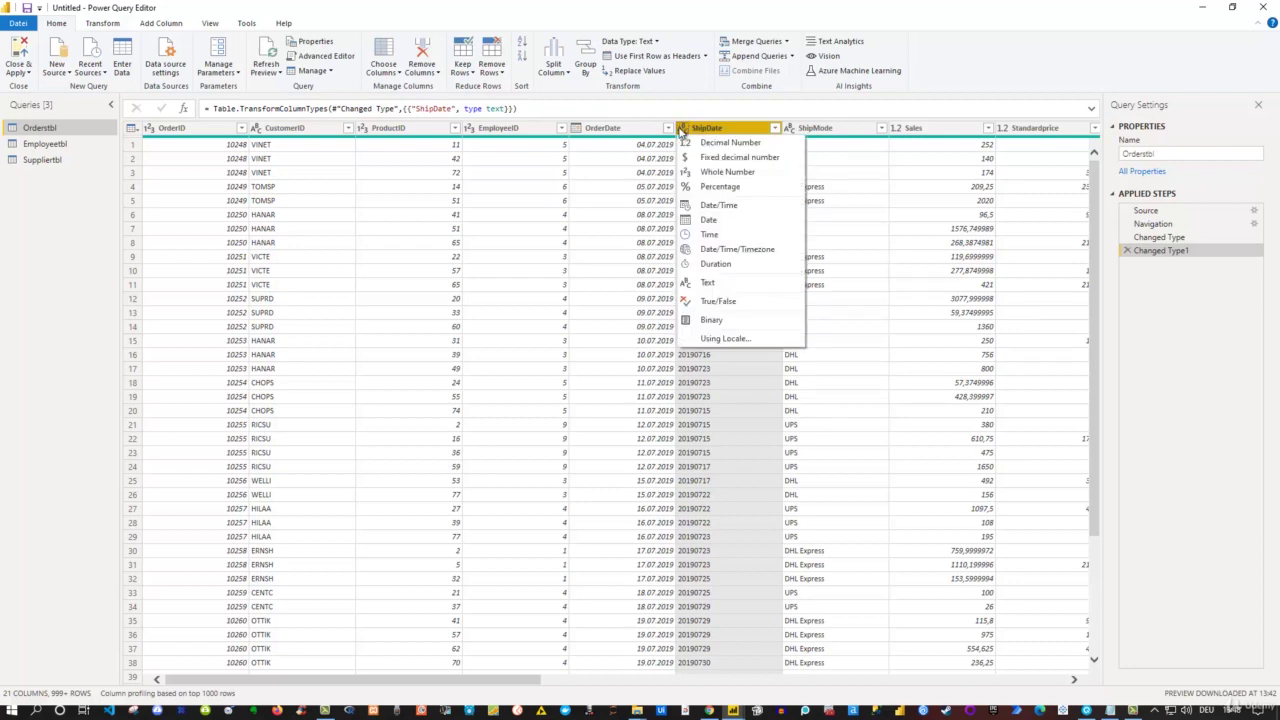
click(713, 220)
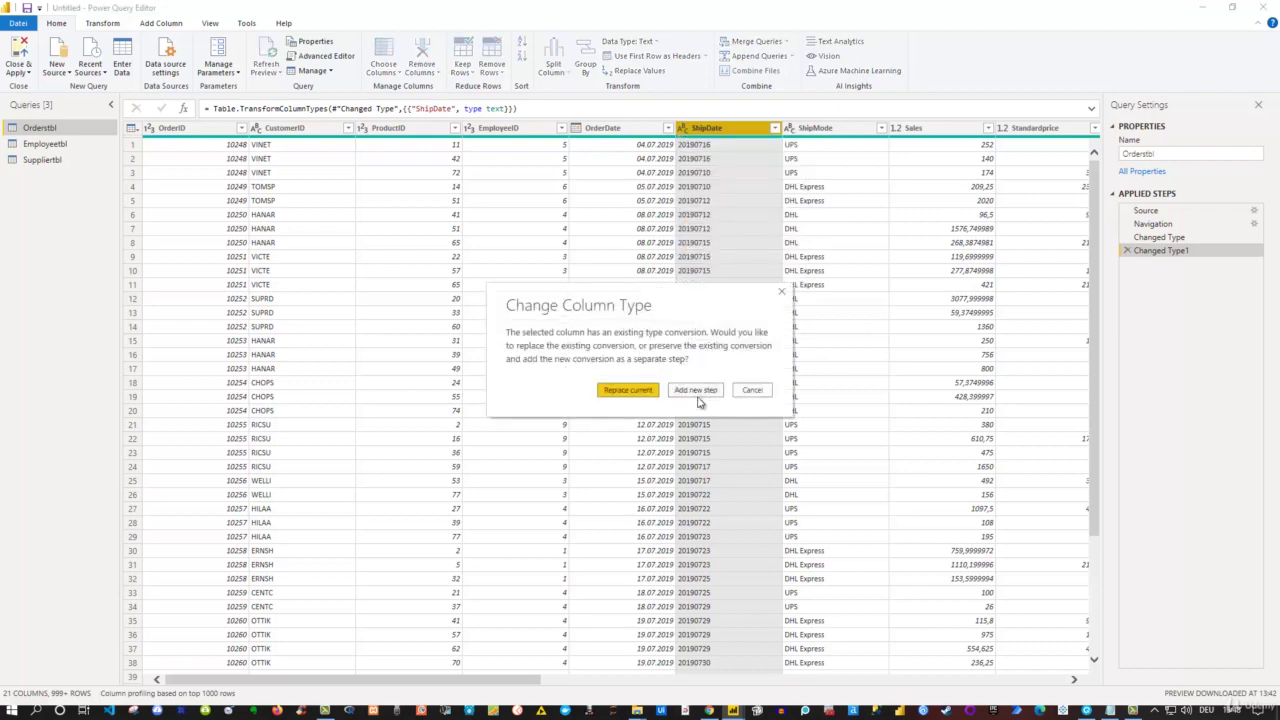
click(697, 392)
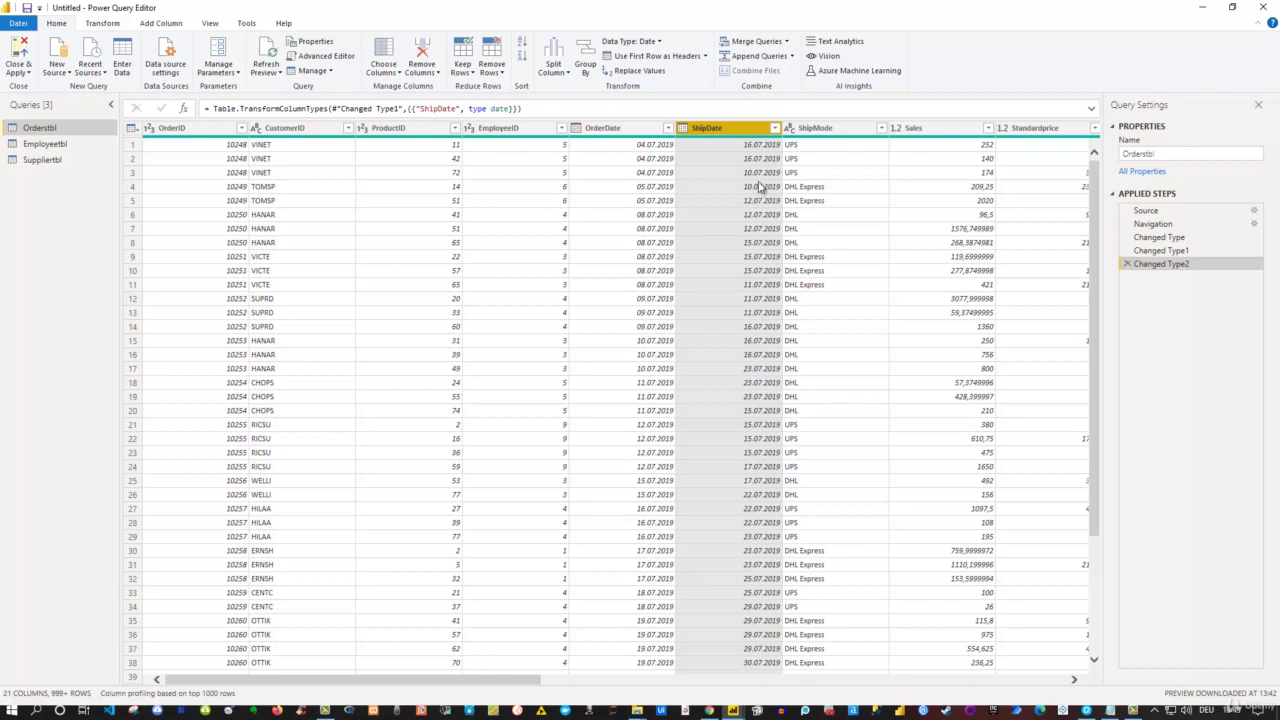
- Examine the data types and locales offered for ShipDate when changing type with locale, and leave without applying anything
click(684, 130)
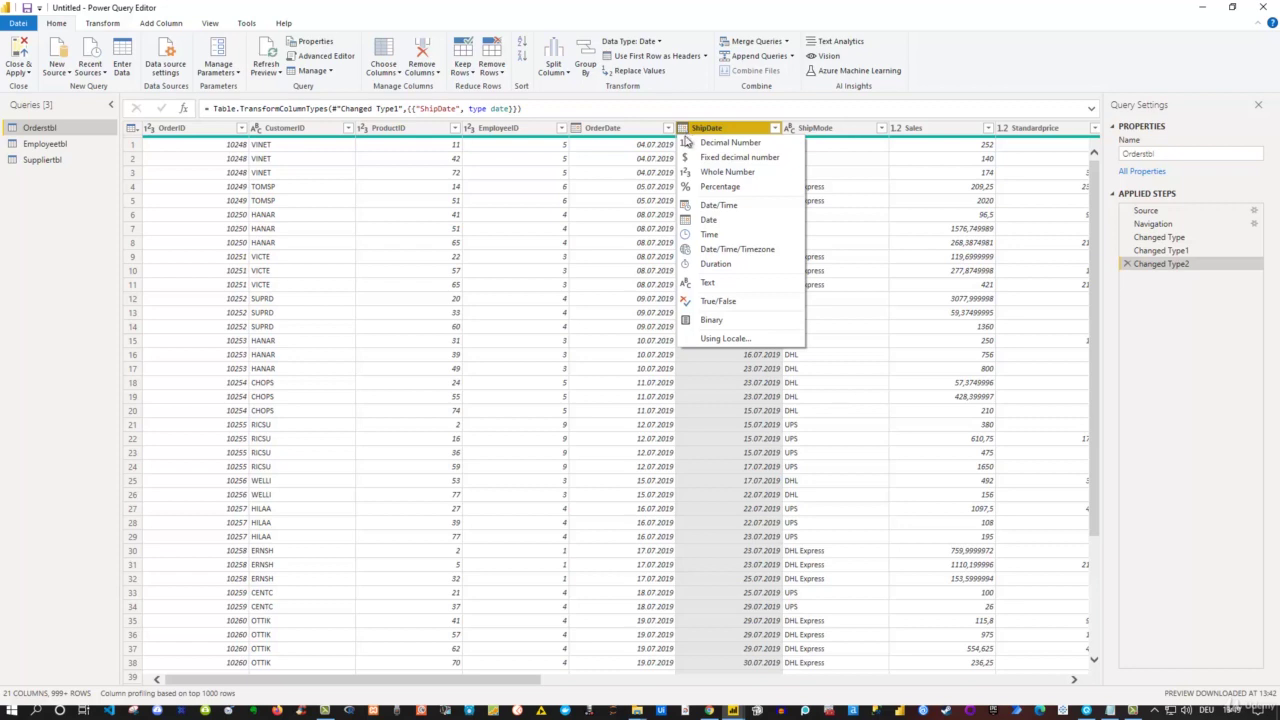
click(726, 340)
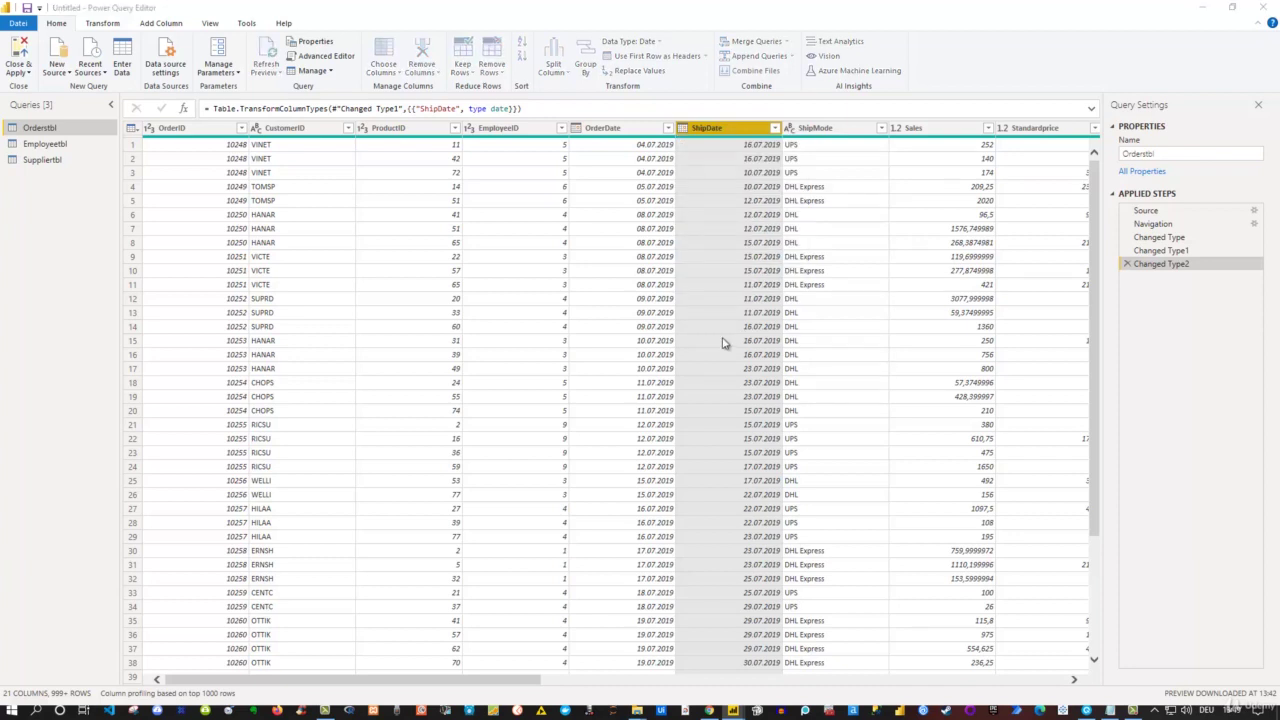
click(503, 346)
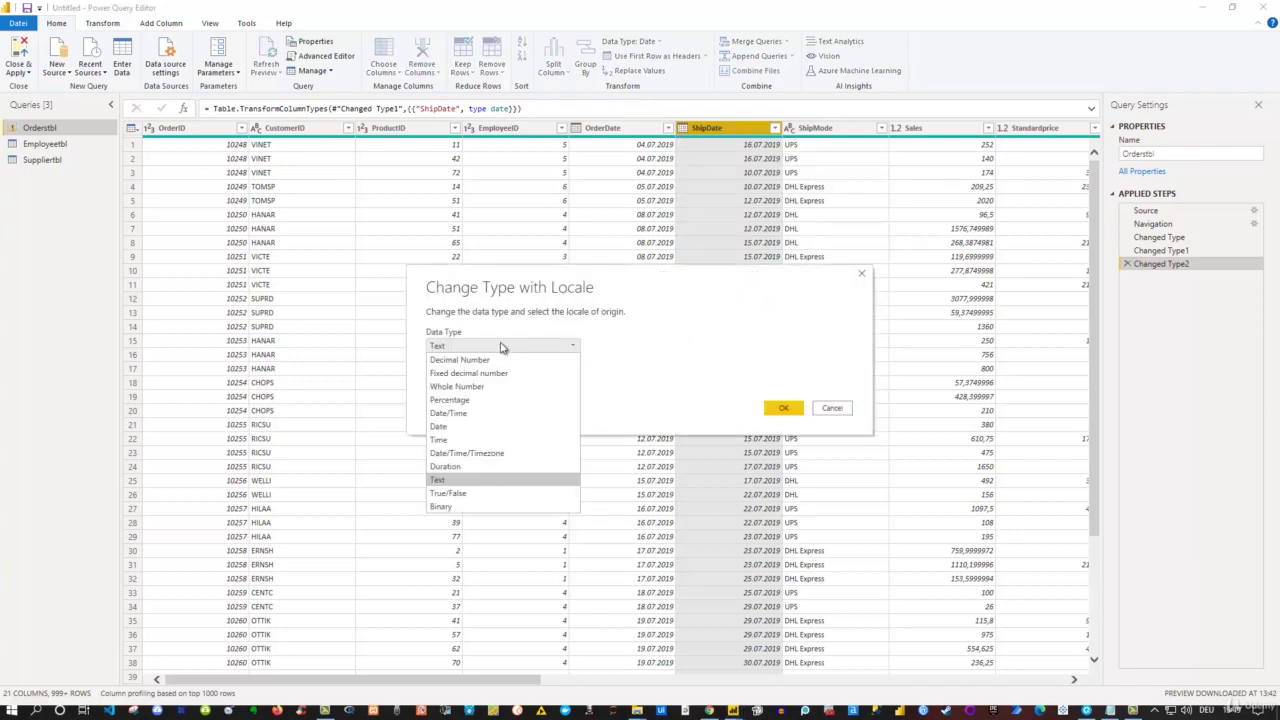
click(503, 346)
click(499, 374)
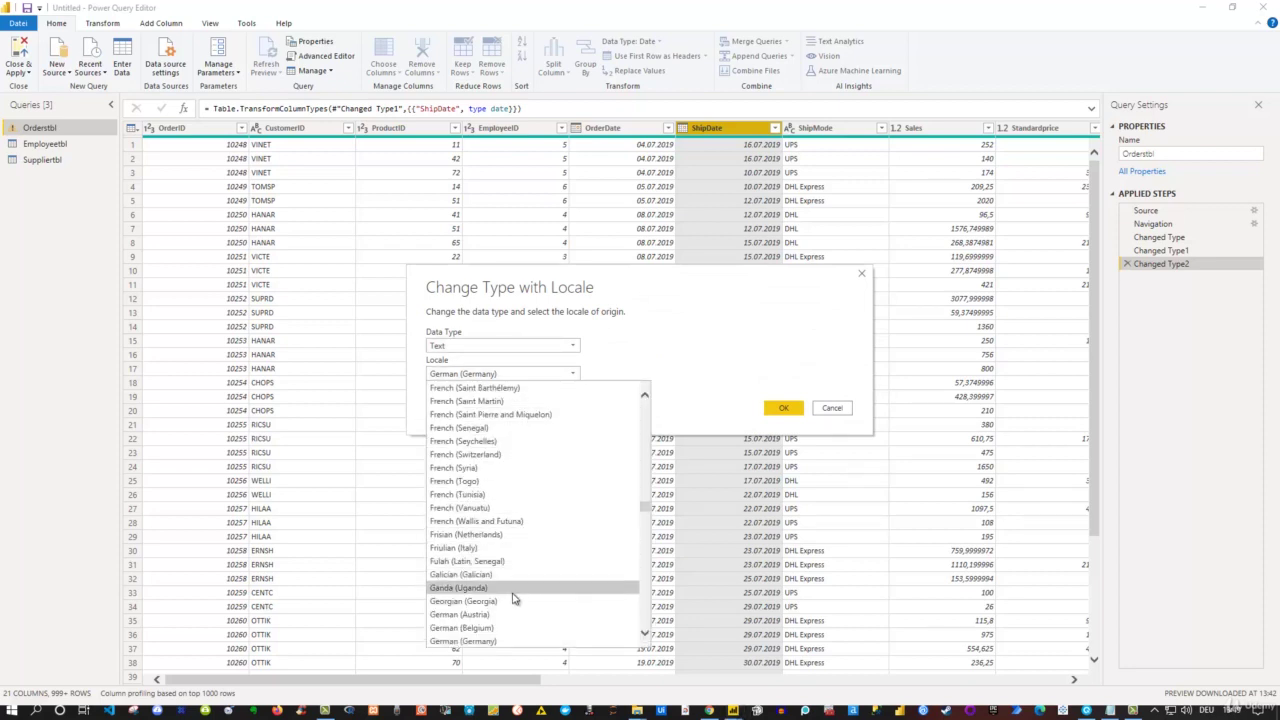
scroll(513, 600, down, 5)
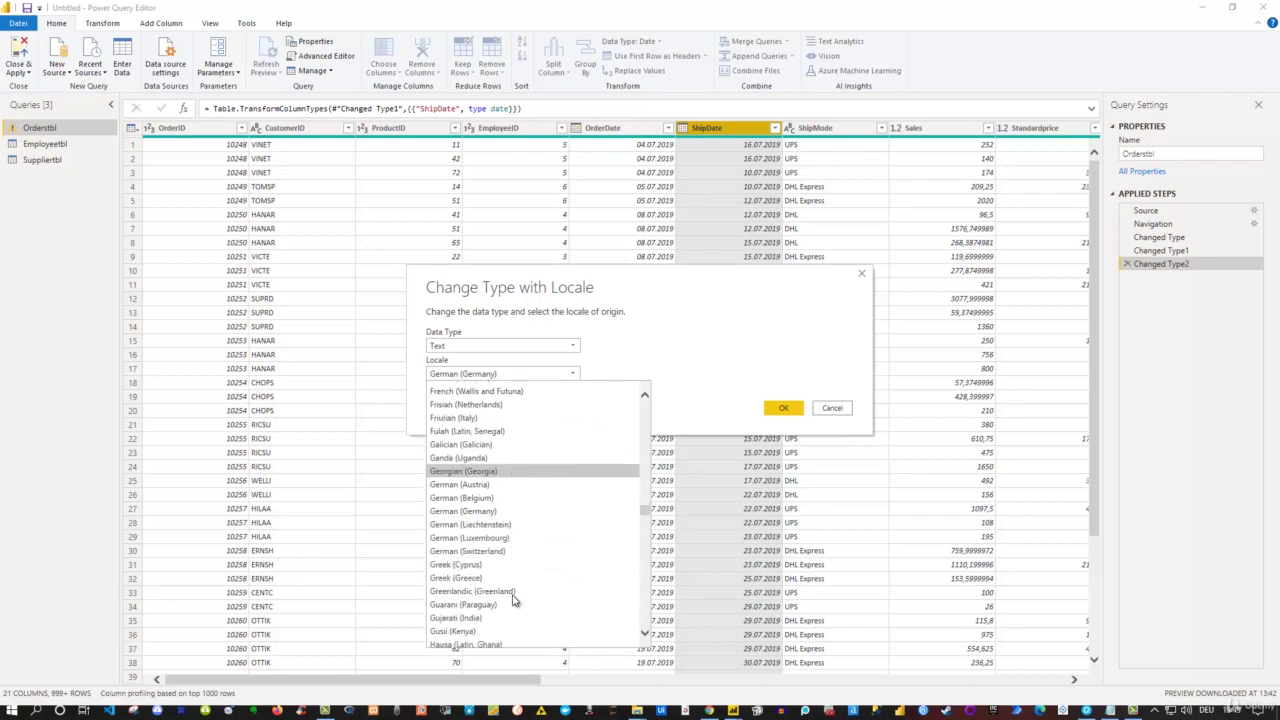
scroll(513, 600, down, 2)
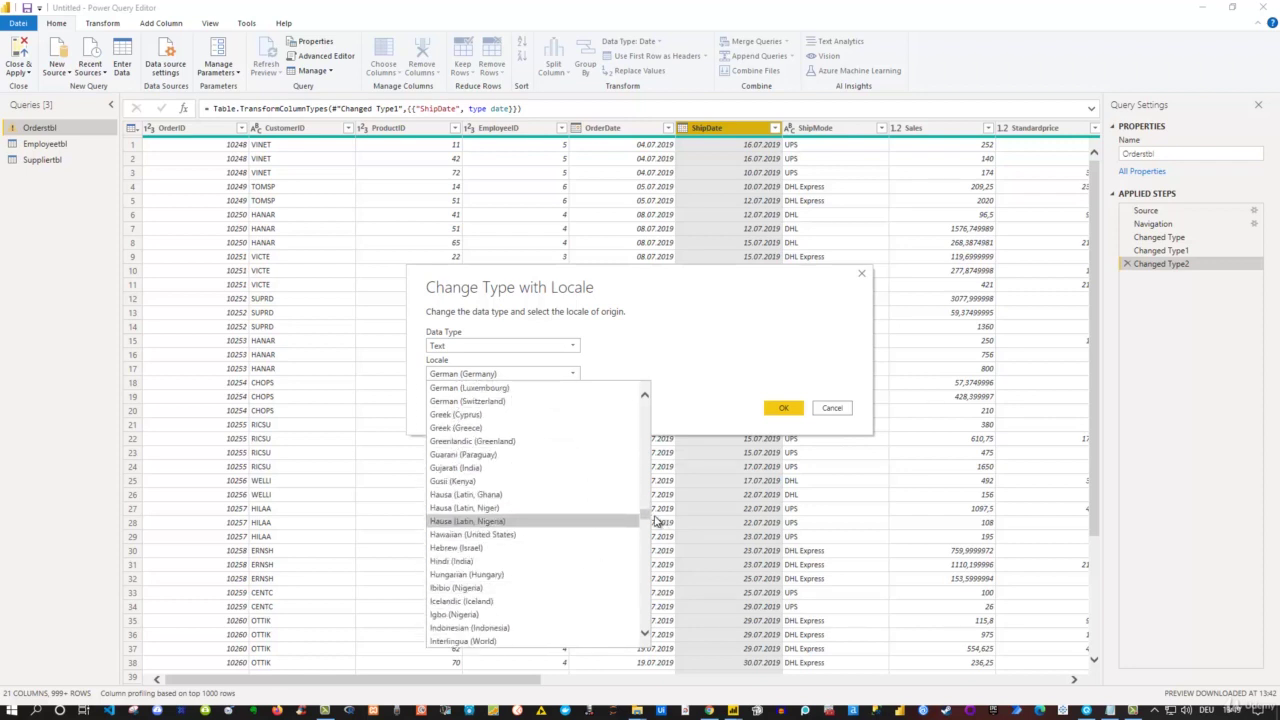
drag(648, 520, 641, 477)
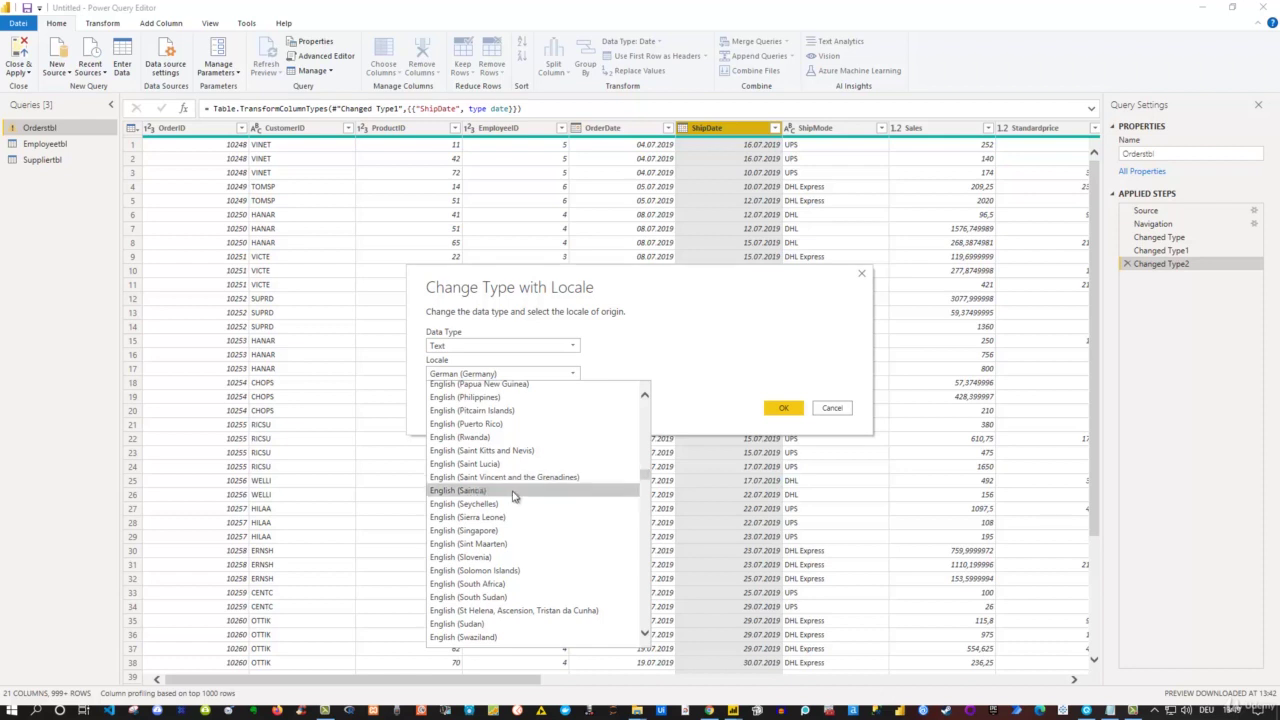
click(735, 356)
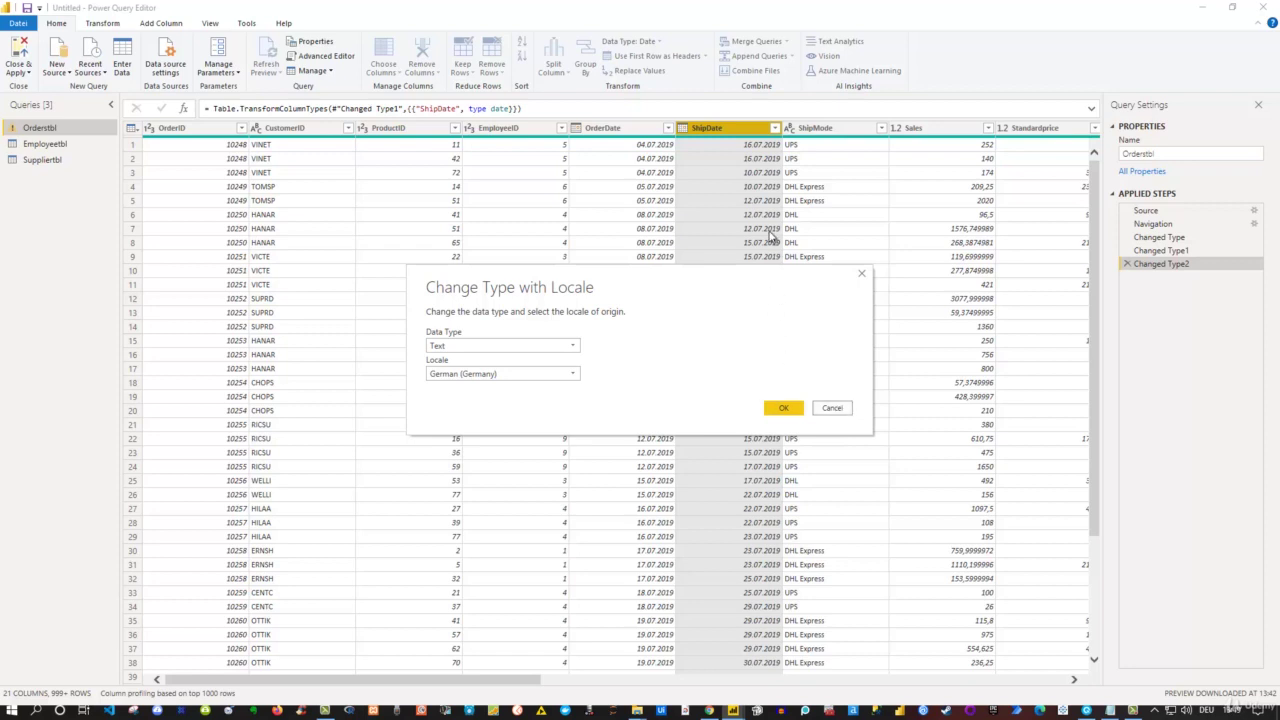
click(830, 409)
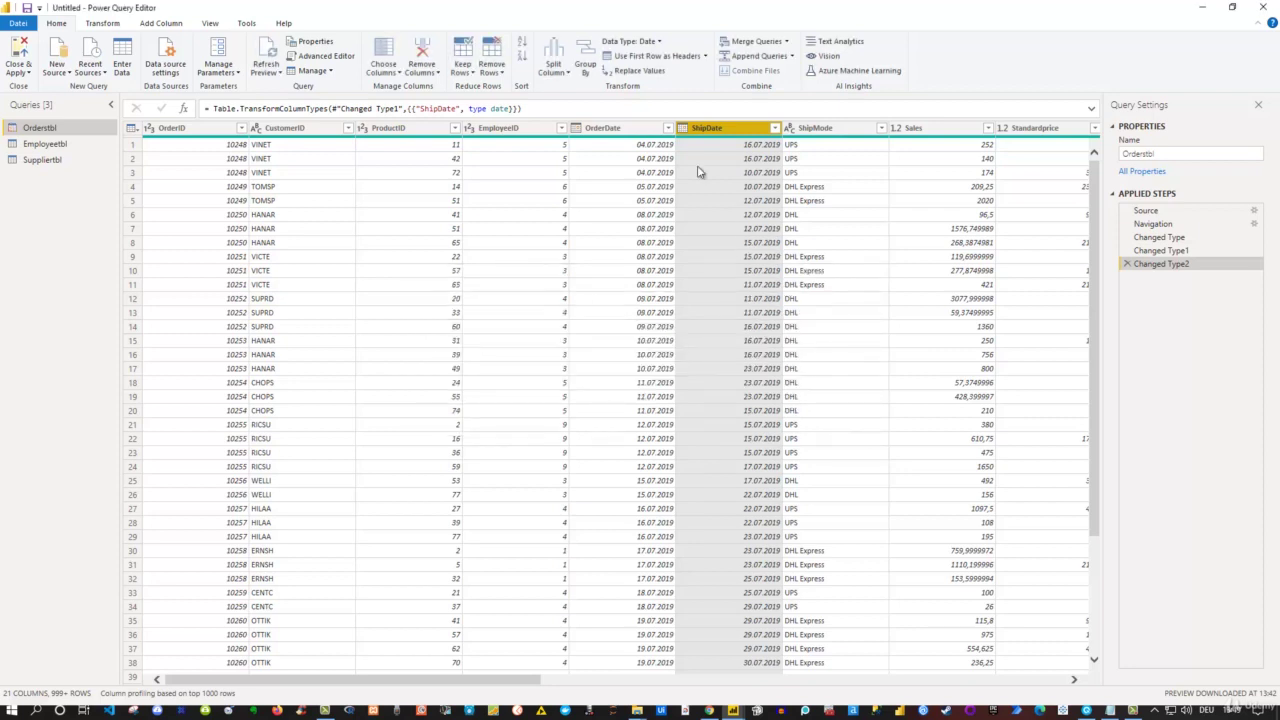
click(682, 130)
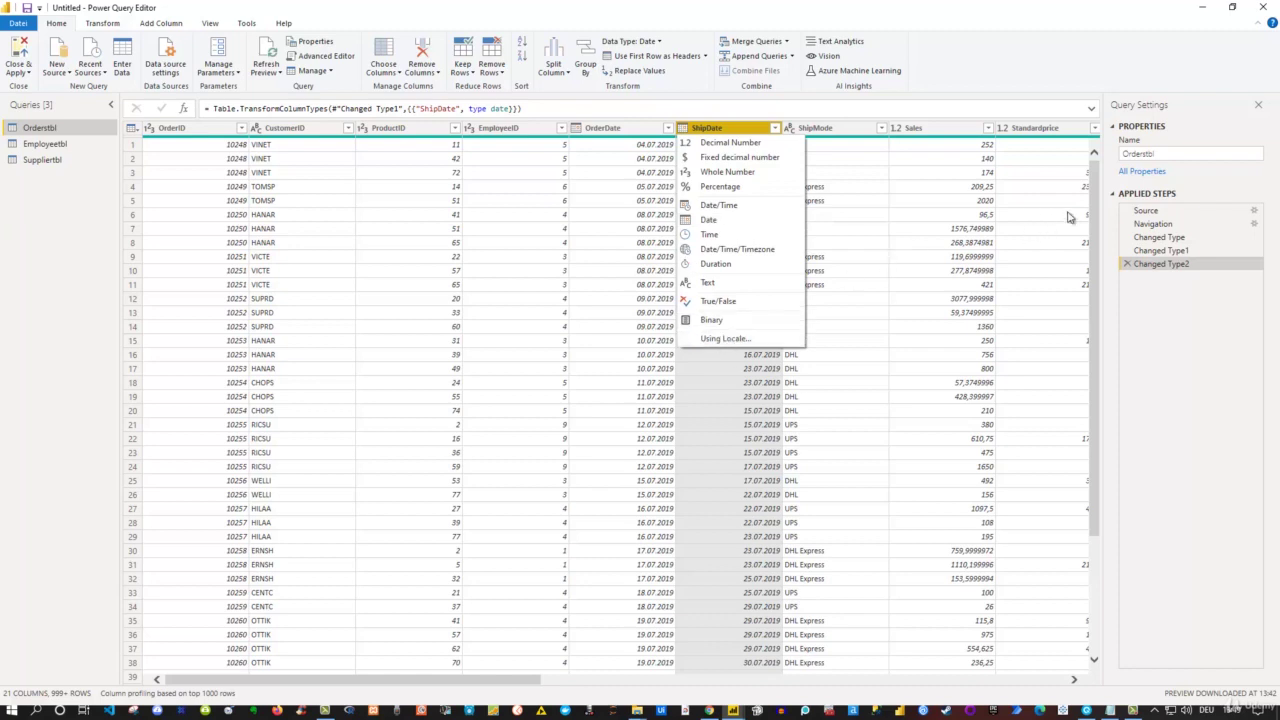
click(1099, 206)
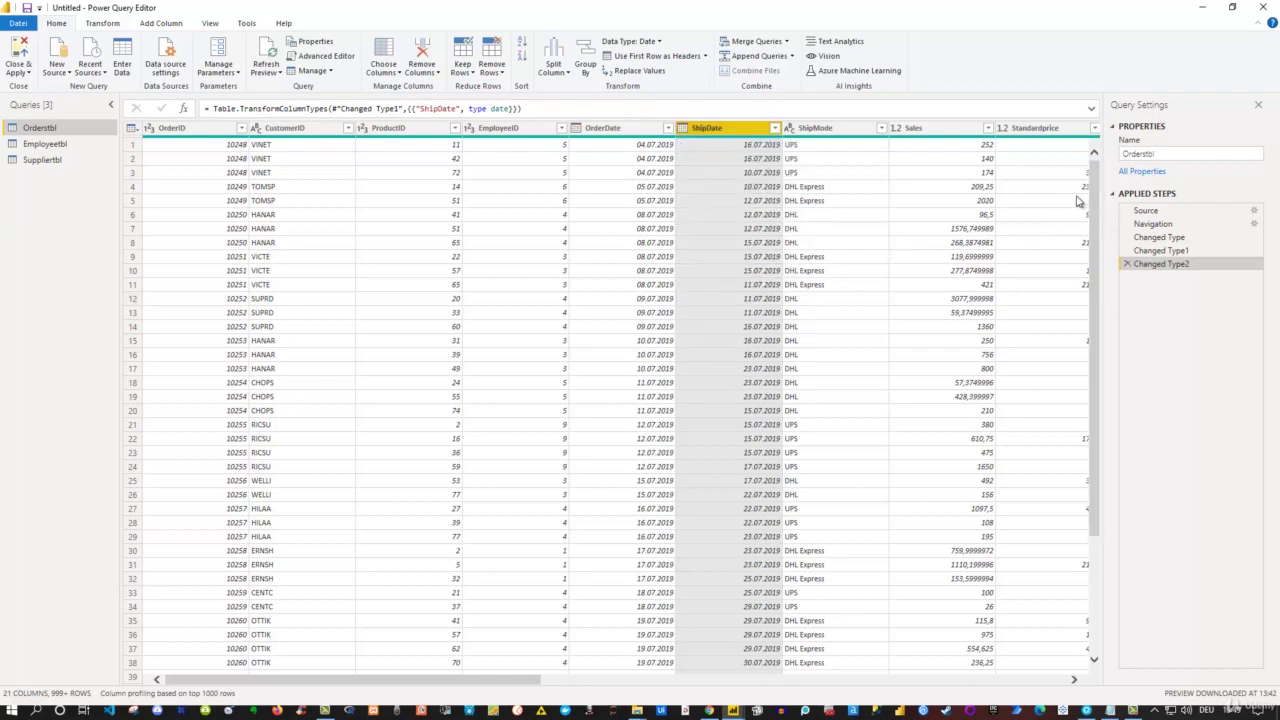
click(686, 131)
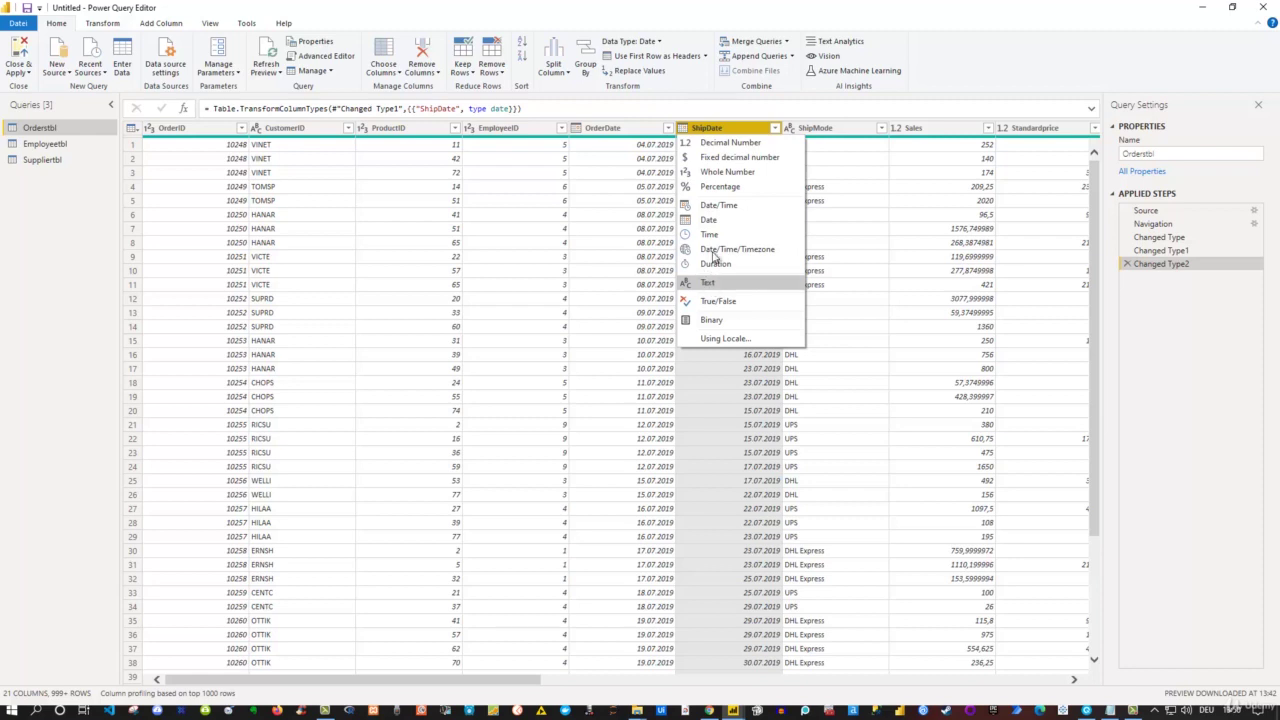
click(730, 370)
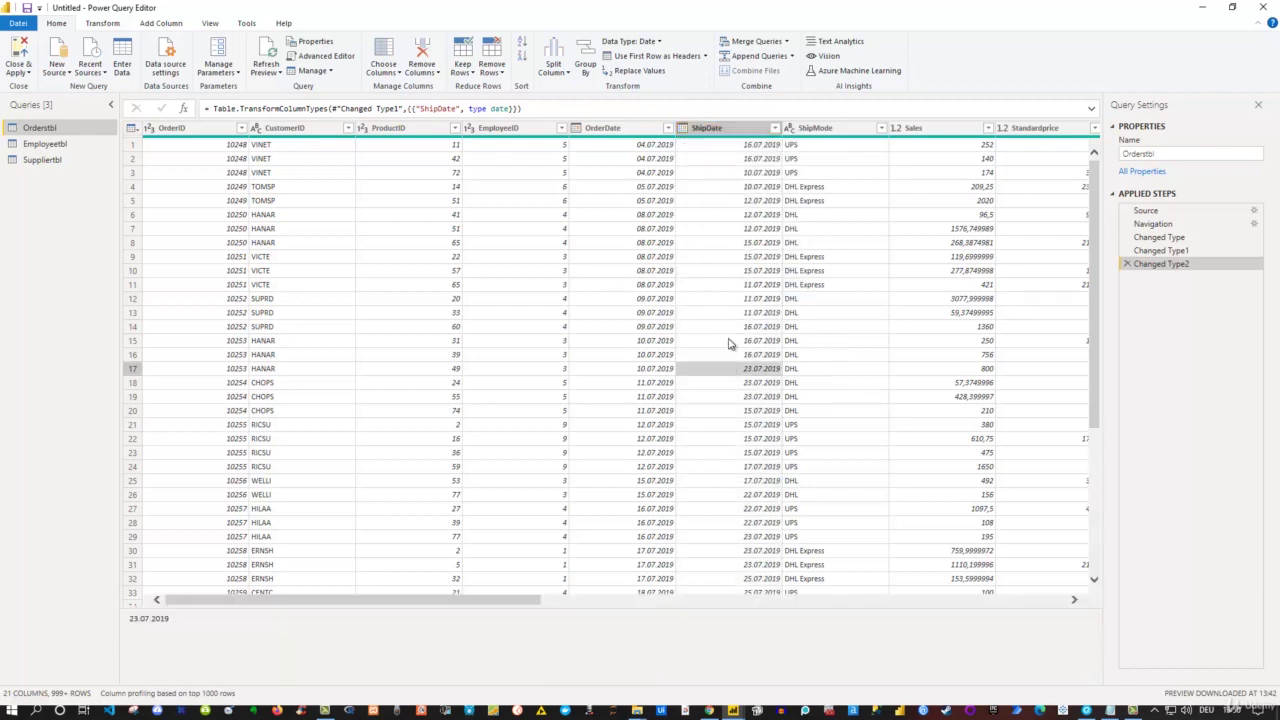
click(732, 341)
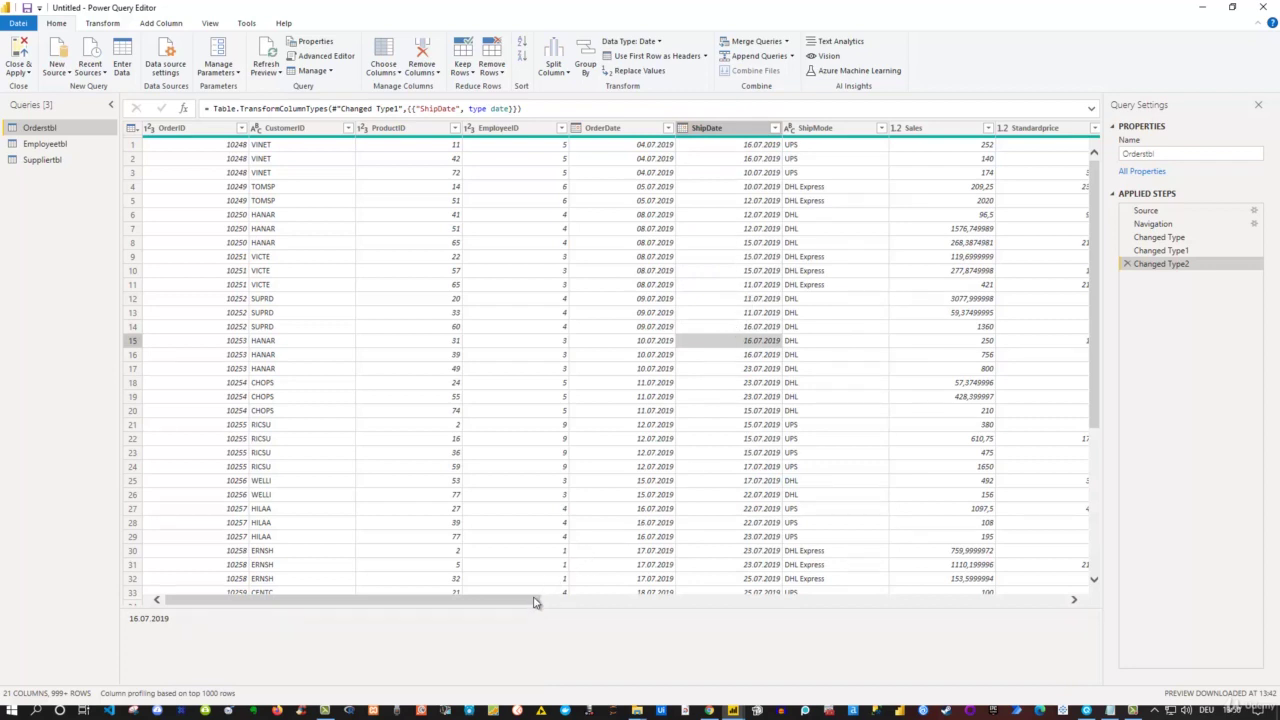
- Filter the CustomerZIPCode column to null values only and look through the matching rows
drag(536, 607, 1077, 654)
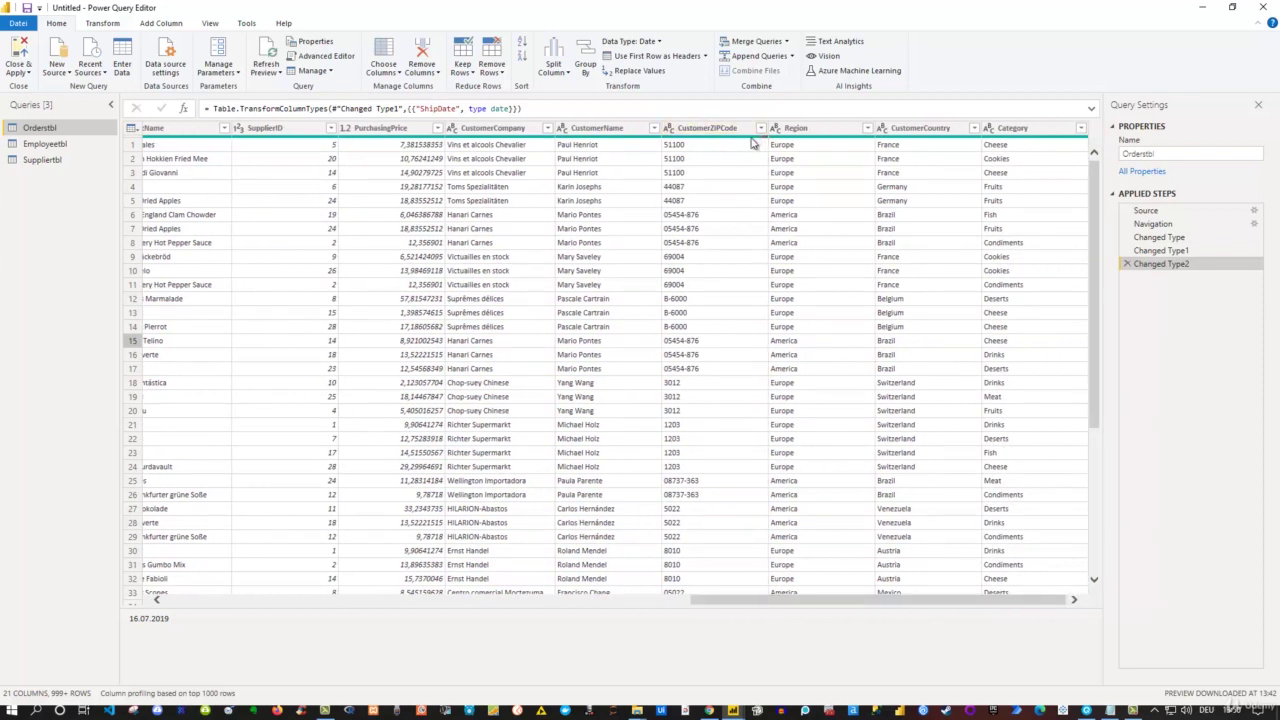
mouse_move(768, 142)
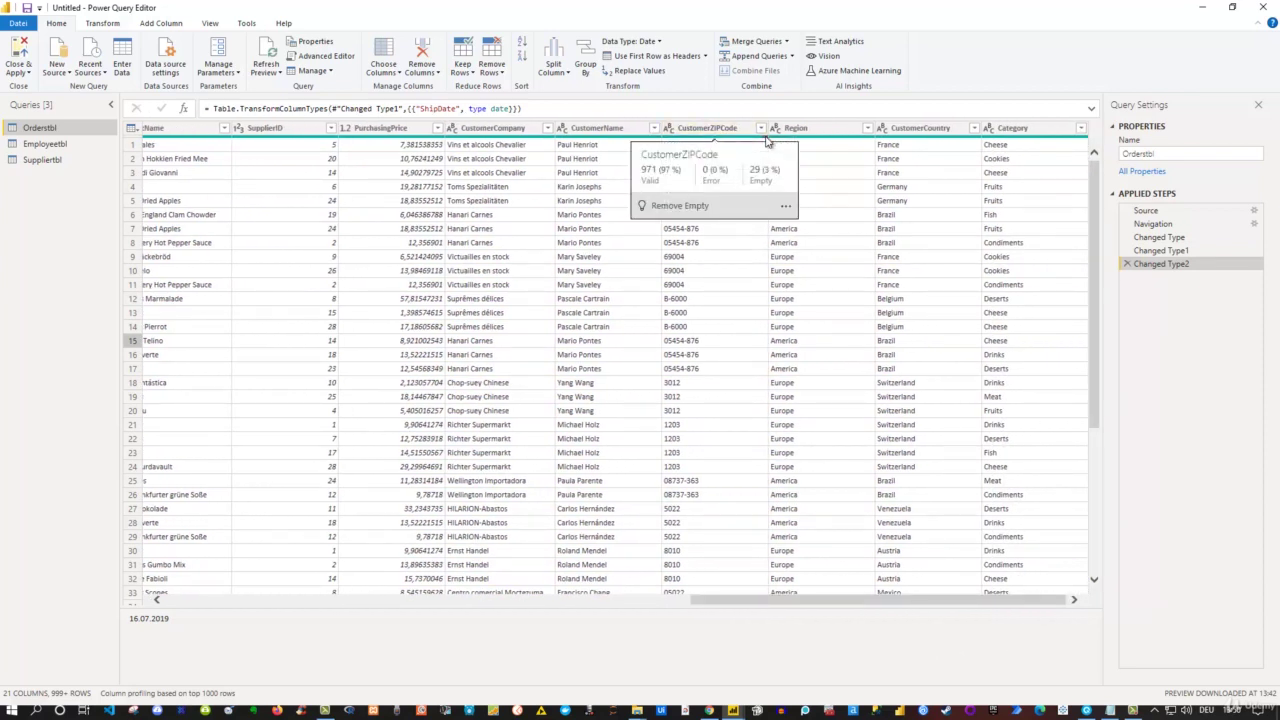
click(760, 128)
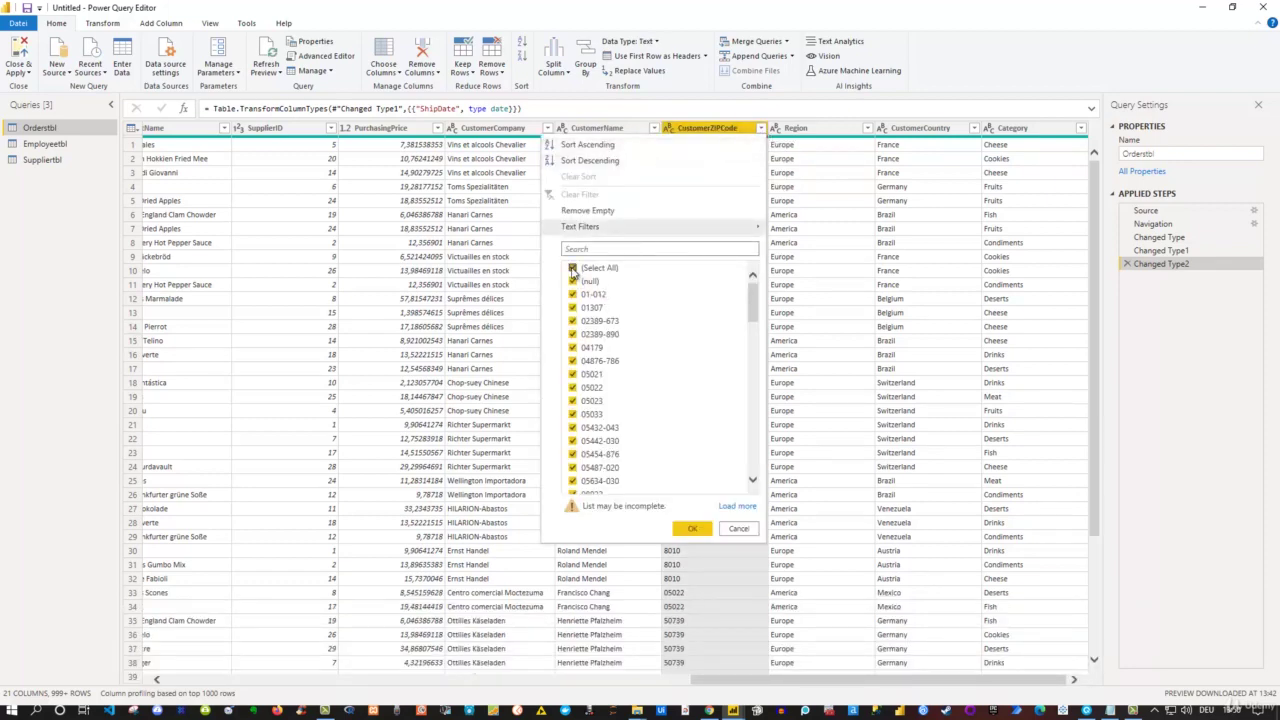
click(572, 268)
click(573, 282)
click(693, 528)
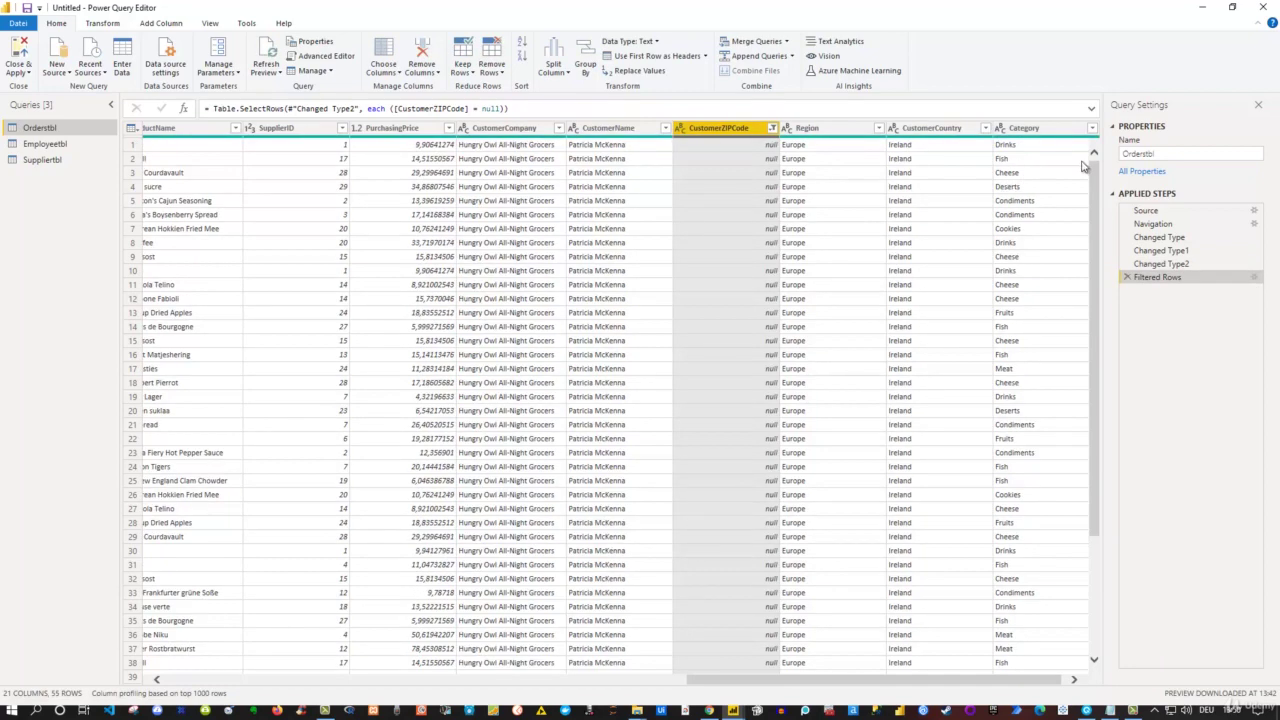
drag(1093, 172, 1125, 372)
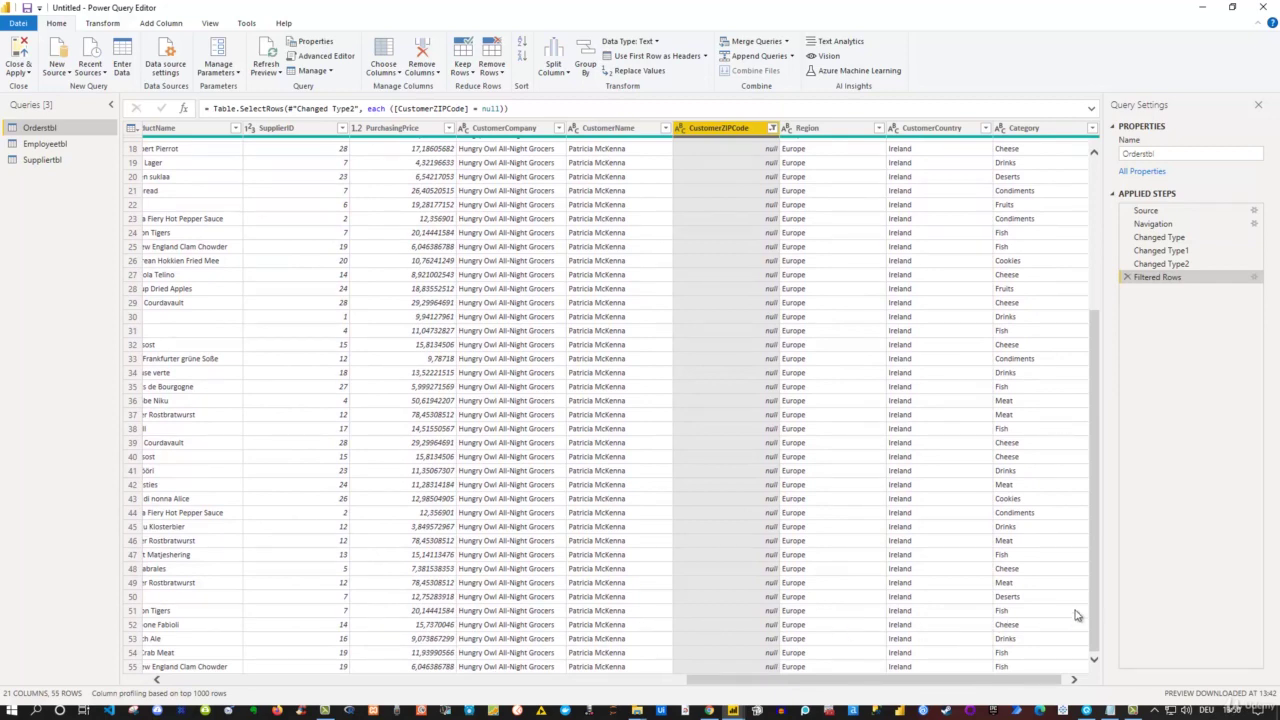
drag(1098, 573, 1091, 331)
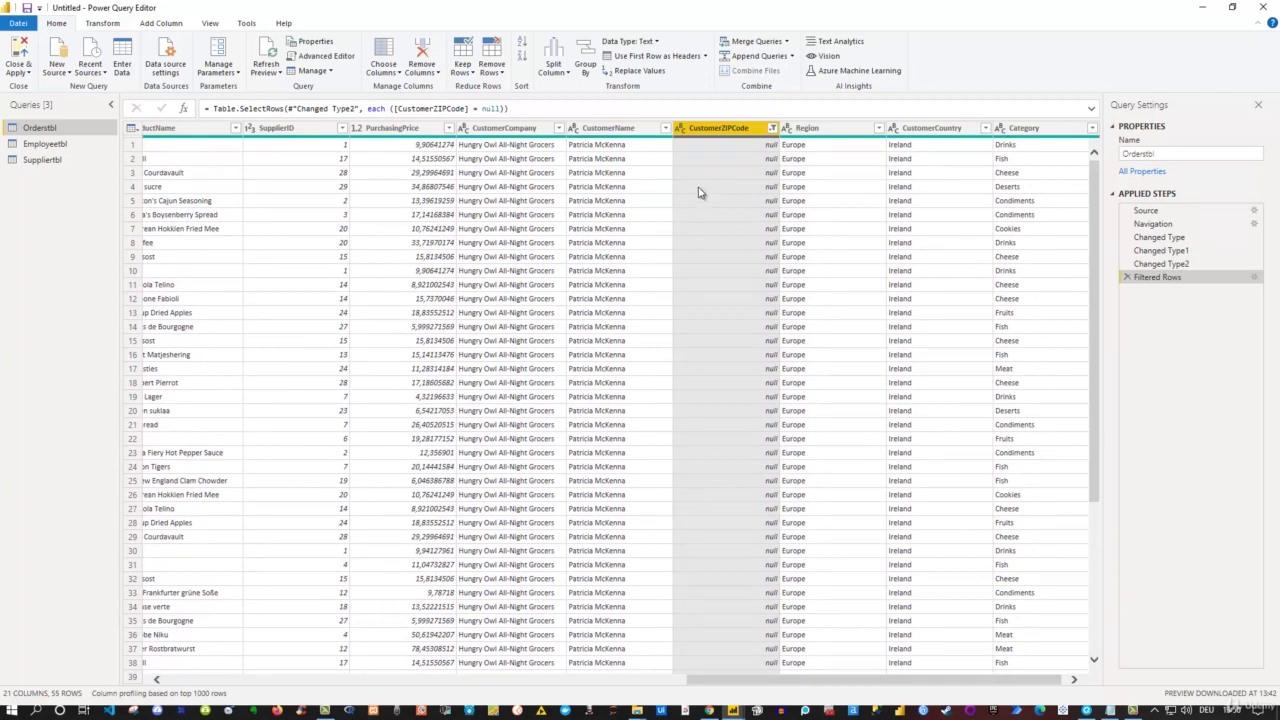
- Clear the null filter on the CustomerZIPCode column and return to the first columns of Orderstbl
click(772, 130)
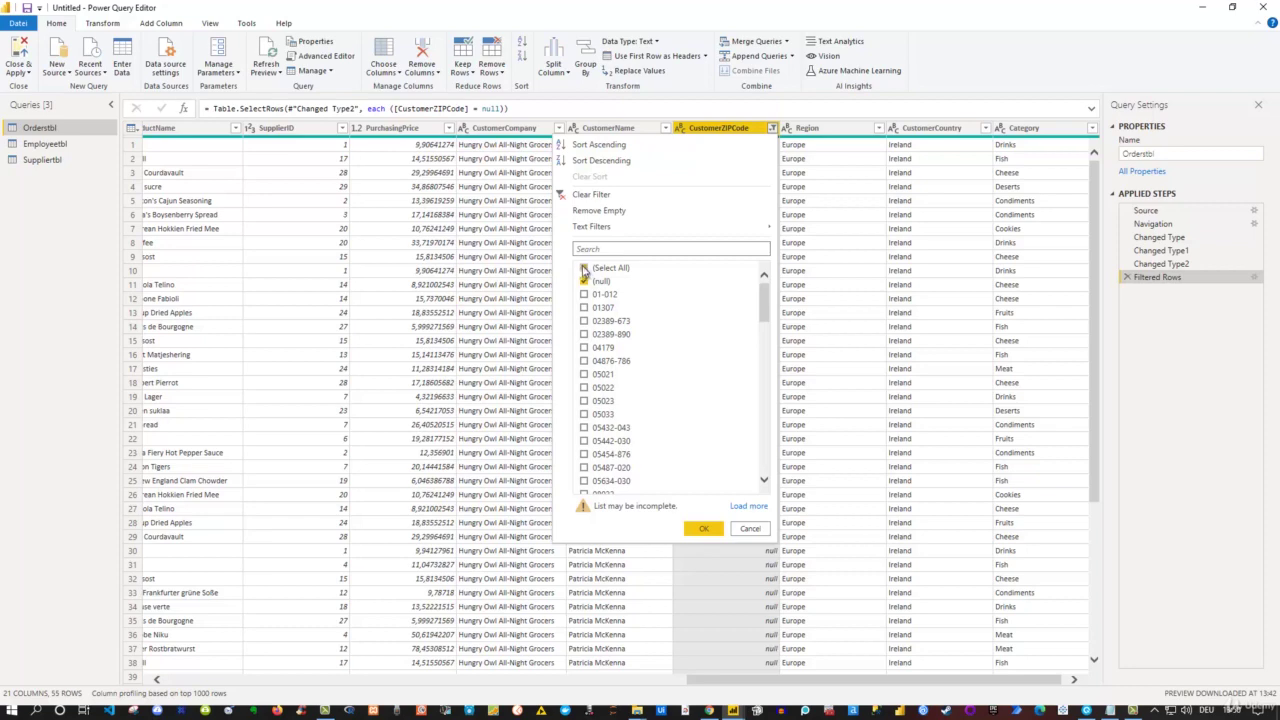
click(590, 195)
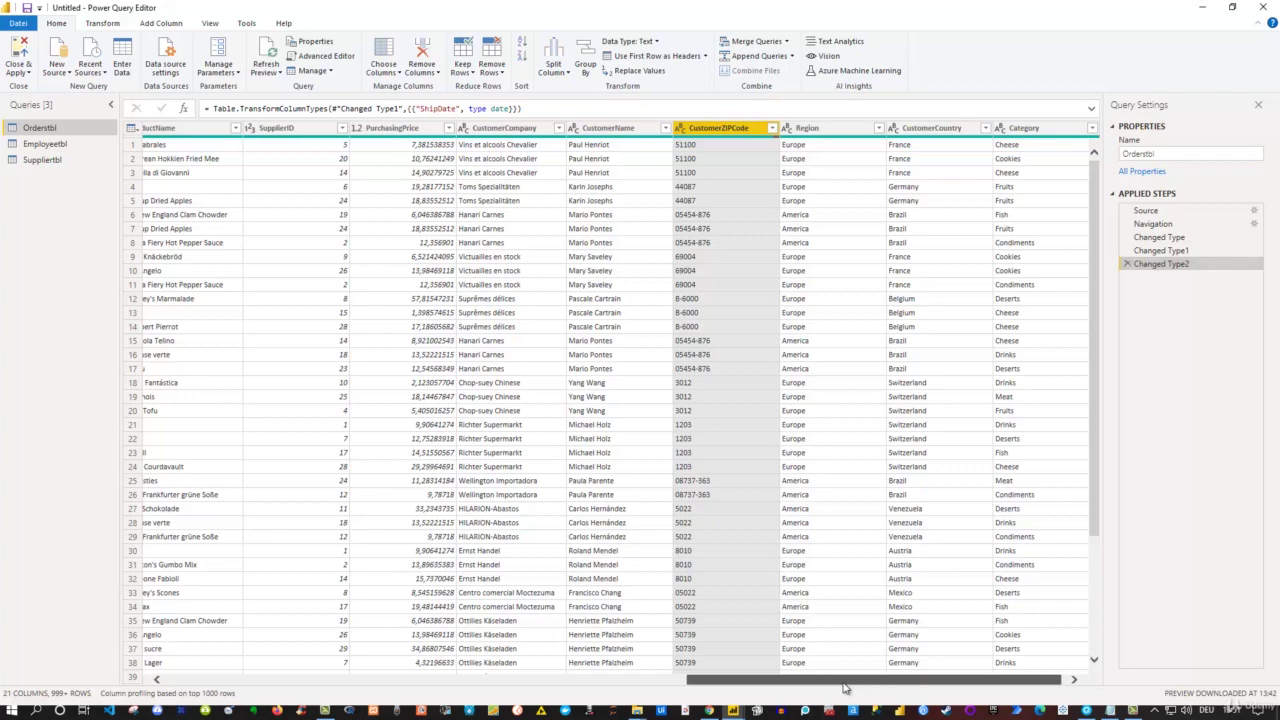
drag(838, 688, 250, 676)
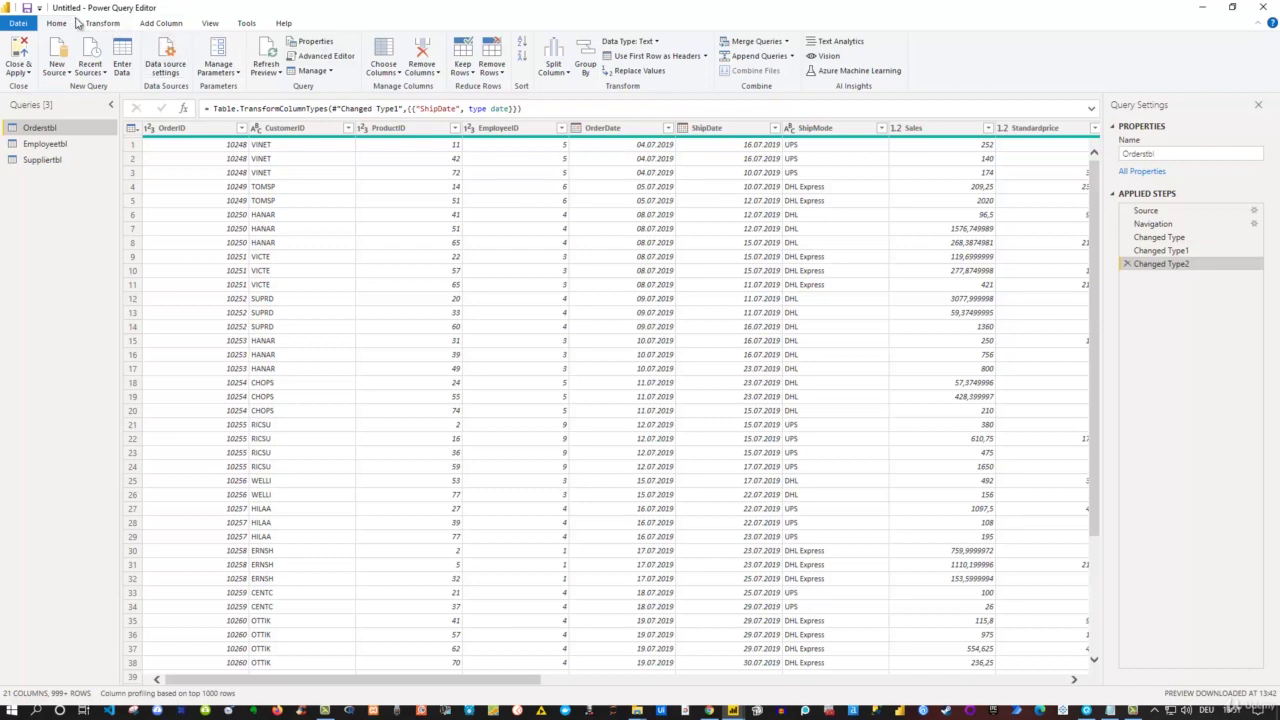
- Create a blank query and delete all of its default code in the Advanced Editor
click(60, 70)
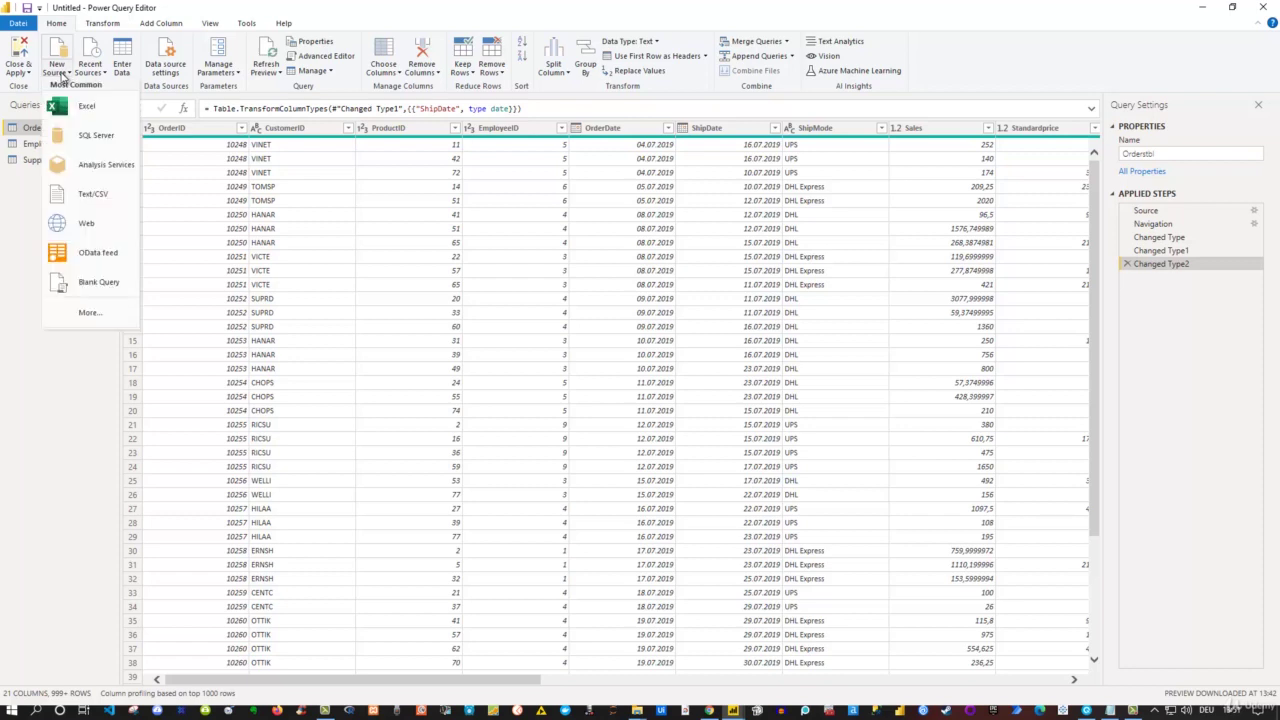
click(100, 283)
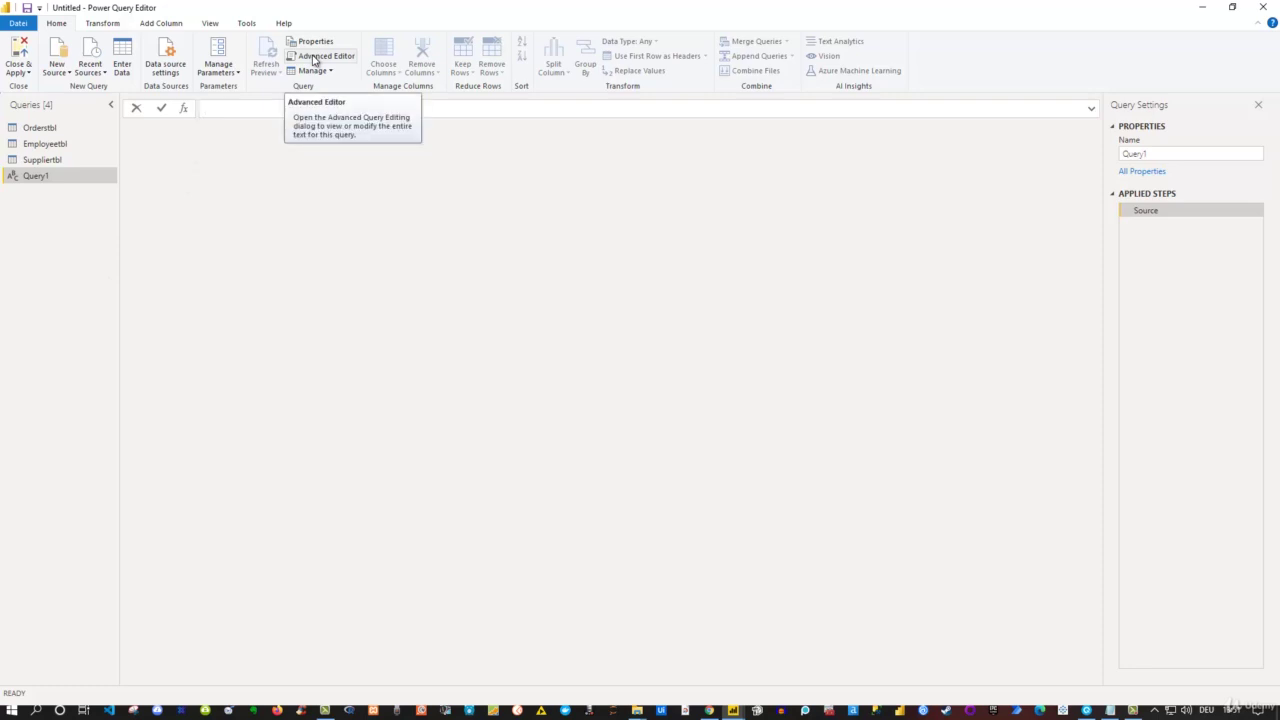
click(314, 57)
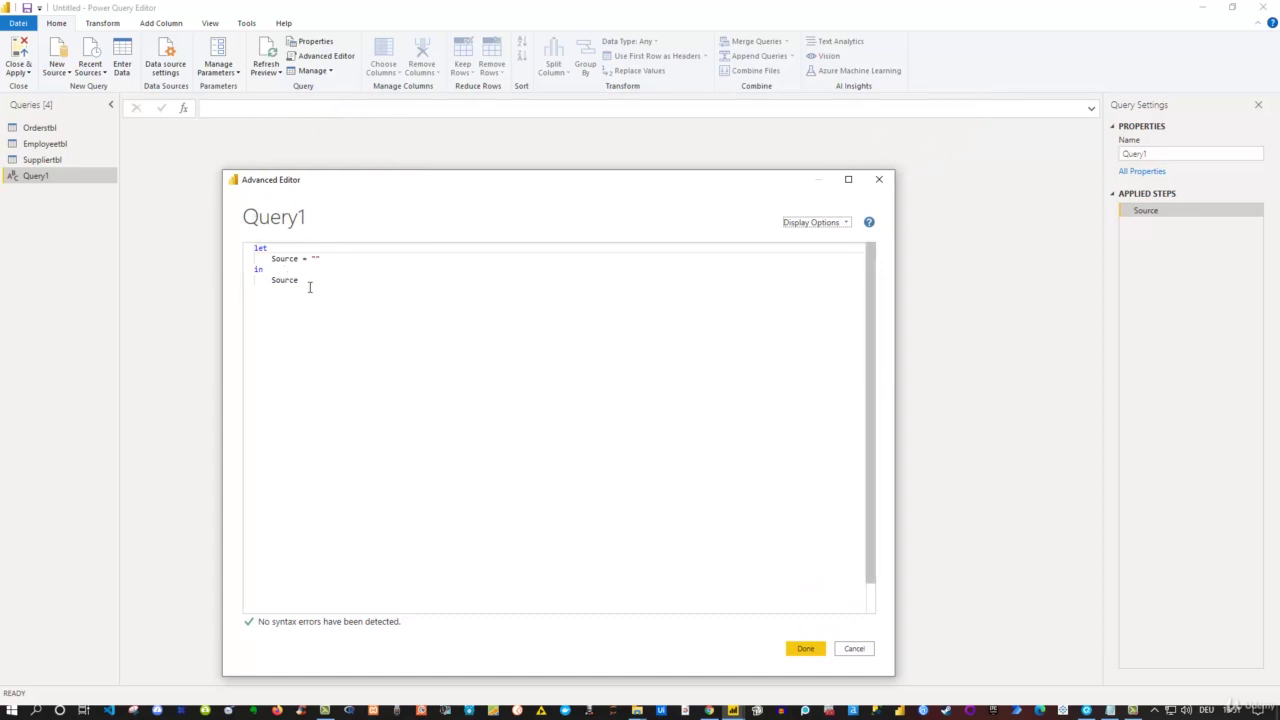
key(ctrl+a)
key(Delete)
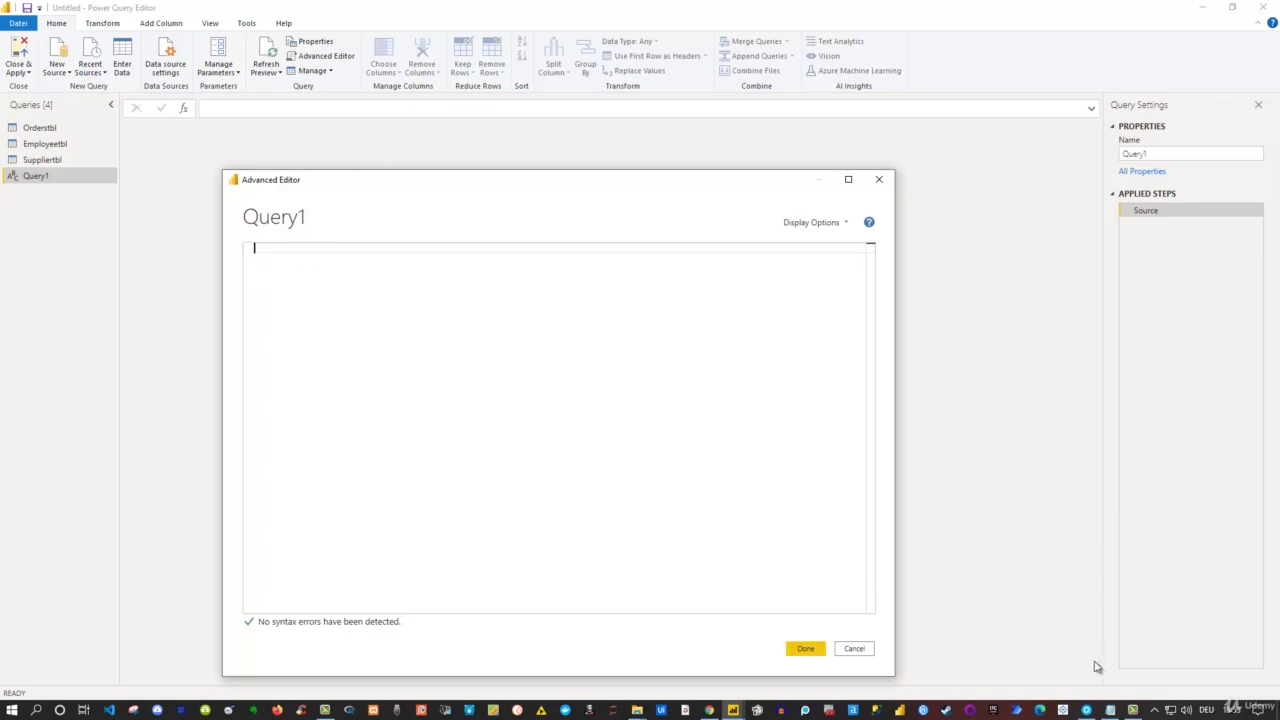
- Copy the entire M code from Dates table M code.txt into Query1's Advanced Editor and apply it
click(1110, 710)
click(1113, 658)
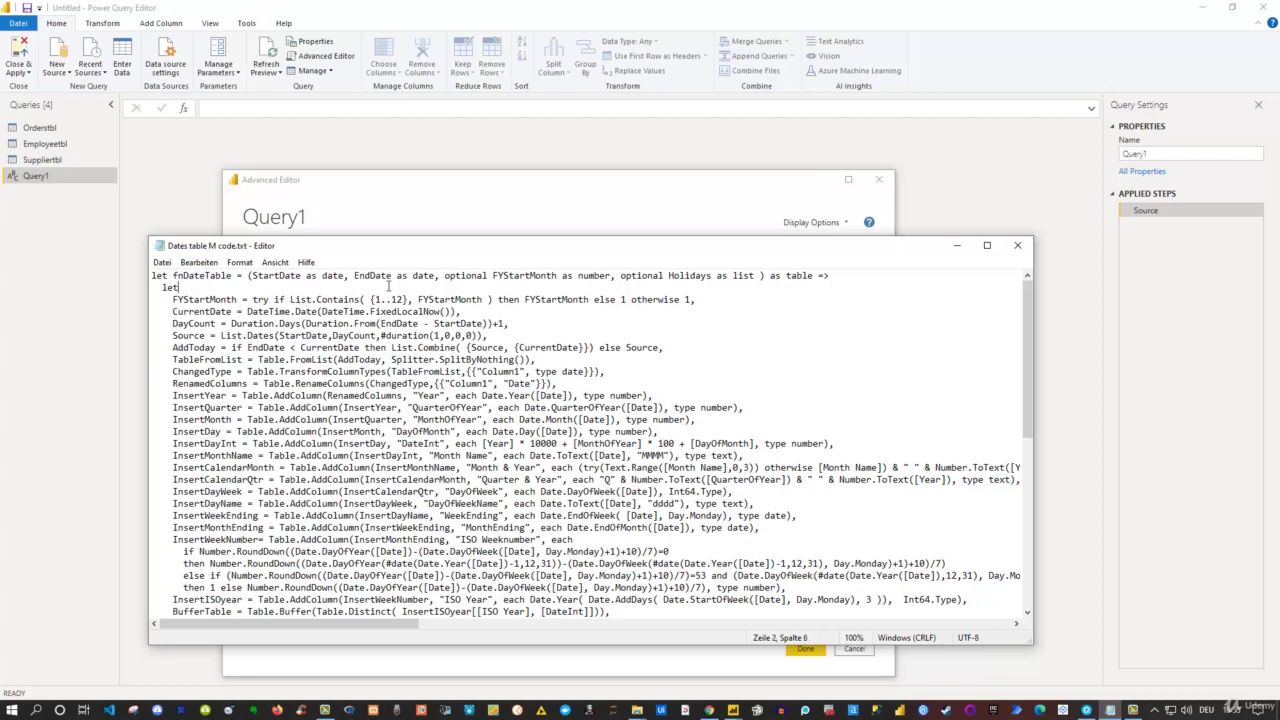
key(ctrl+a)
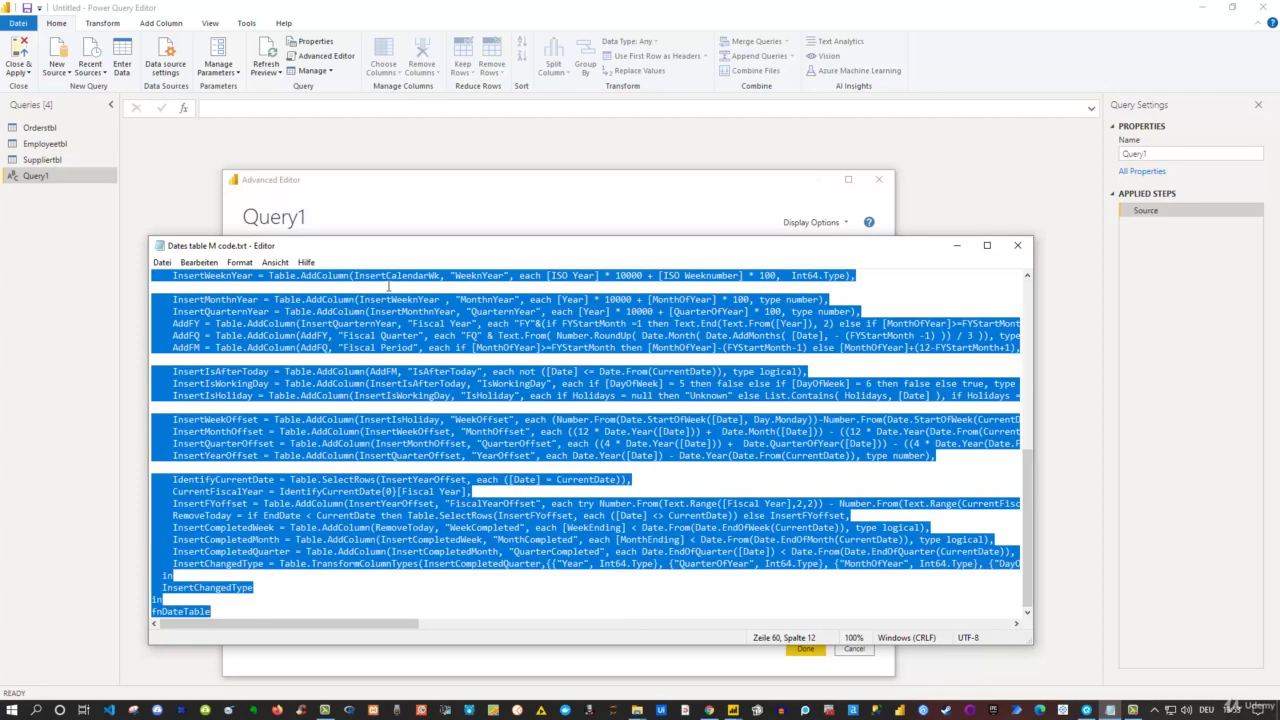
click(393, 224)
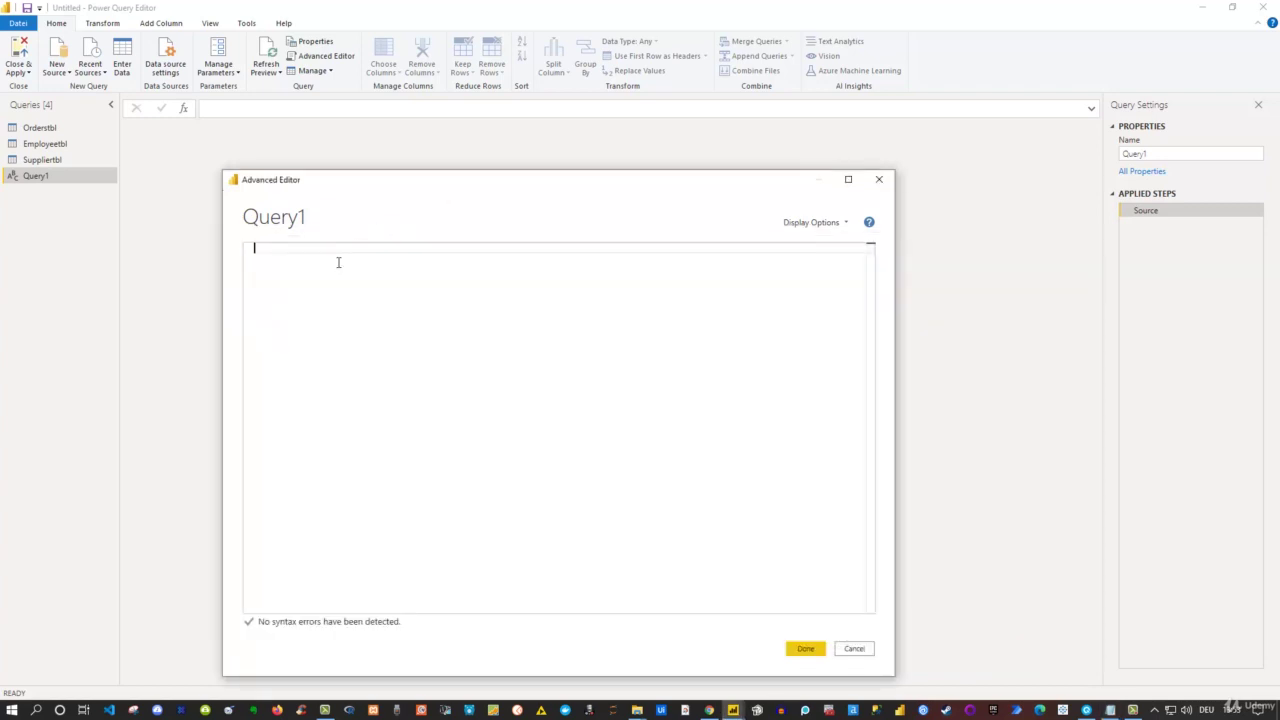
key(ctrl+v)
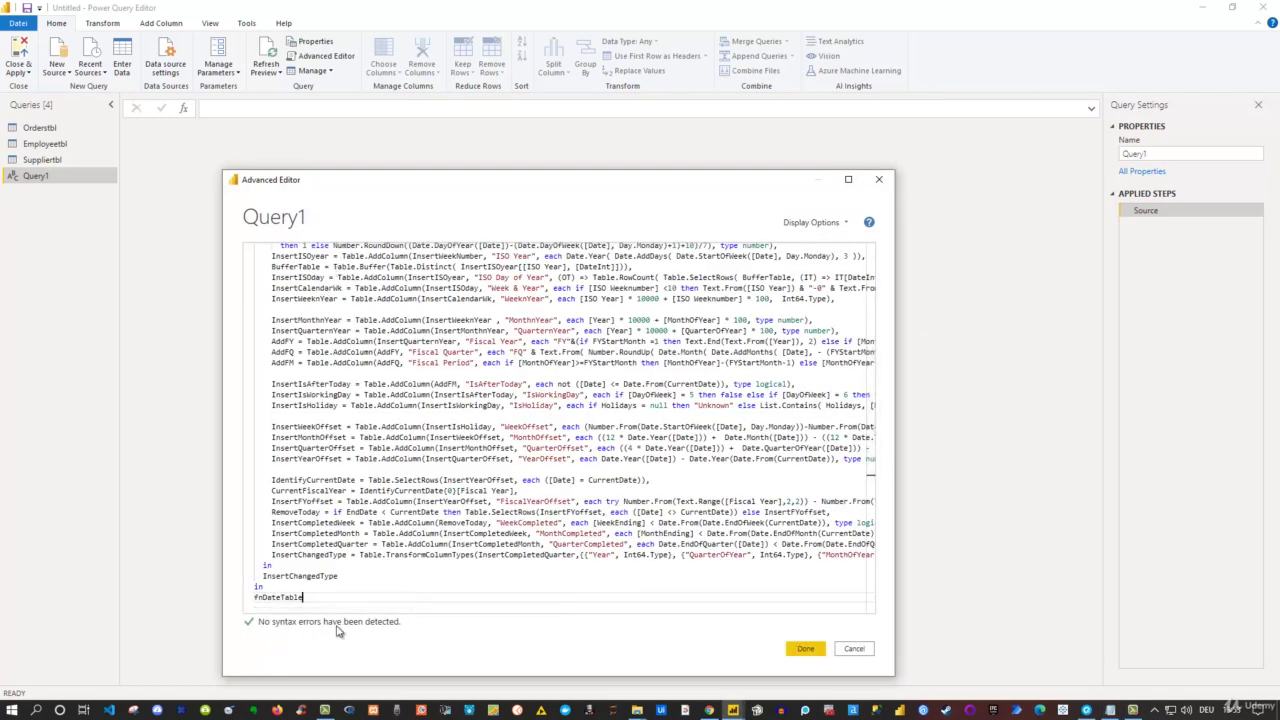
click(806, 649)
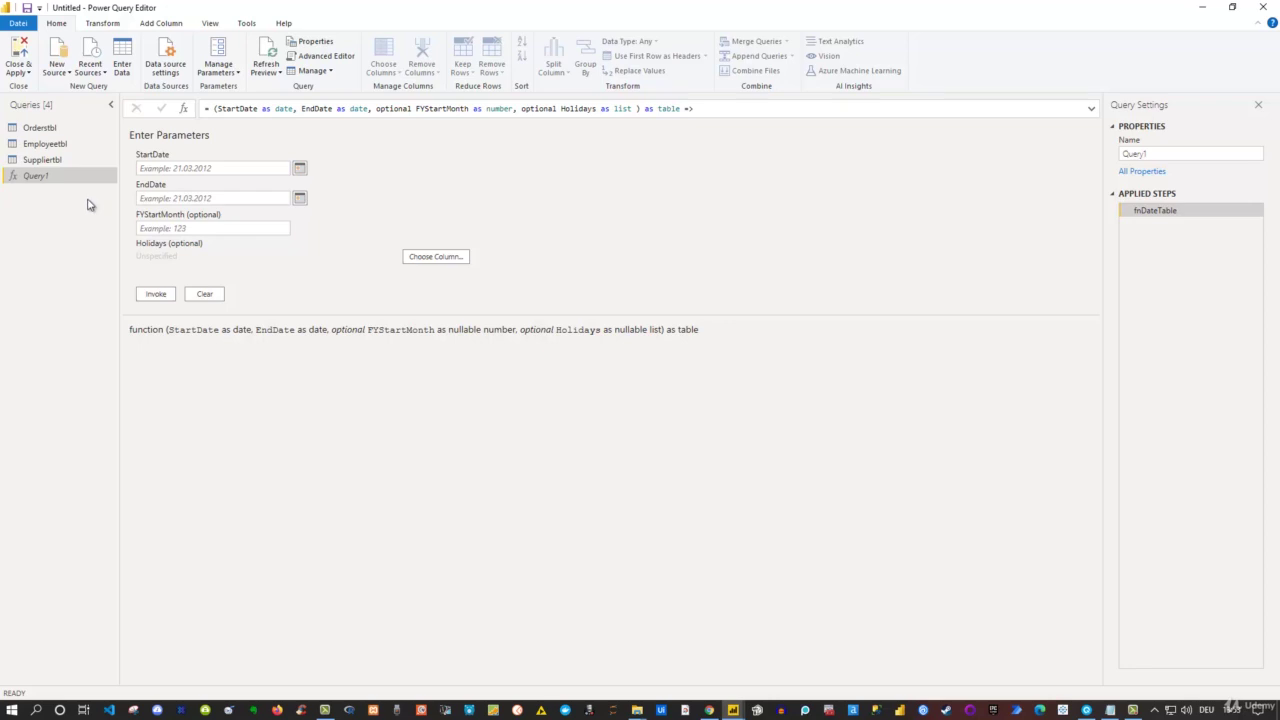
- Check the full range of OrderDate values in Orderstbl, from first to last, and return to Query1
click(41, 131)
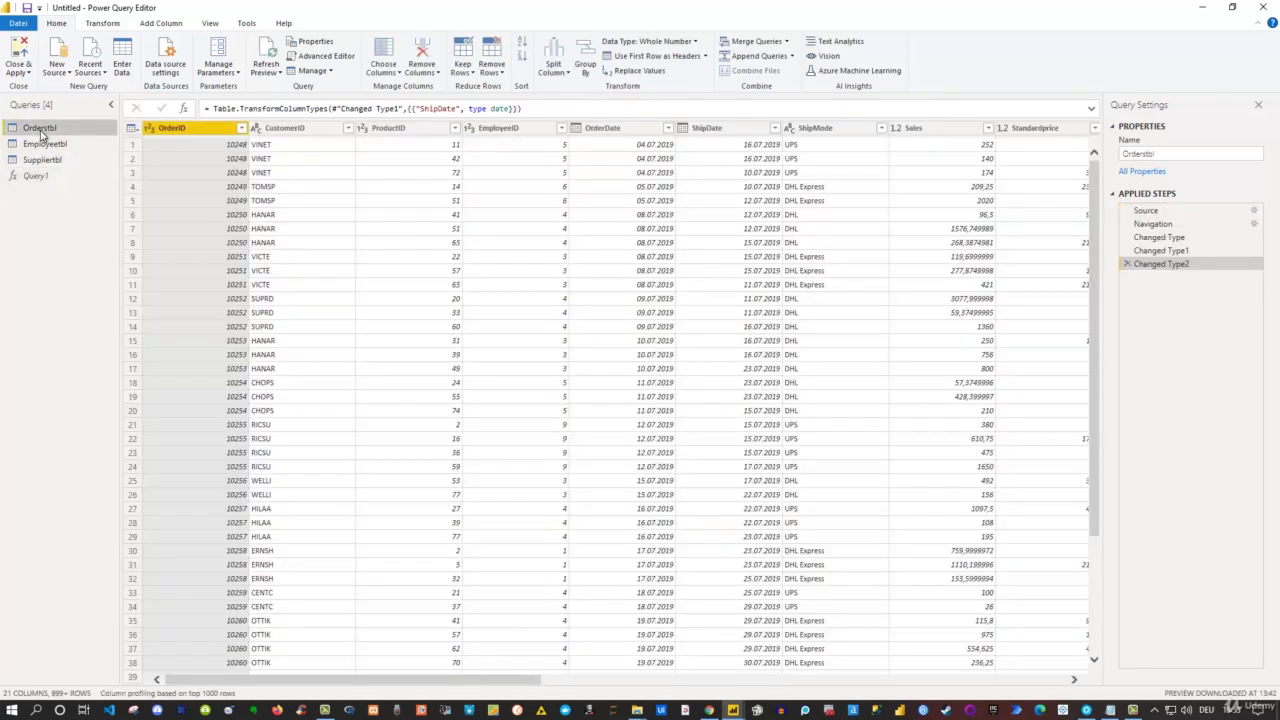
click(667, 128)
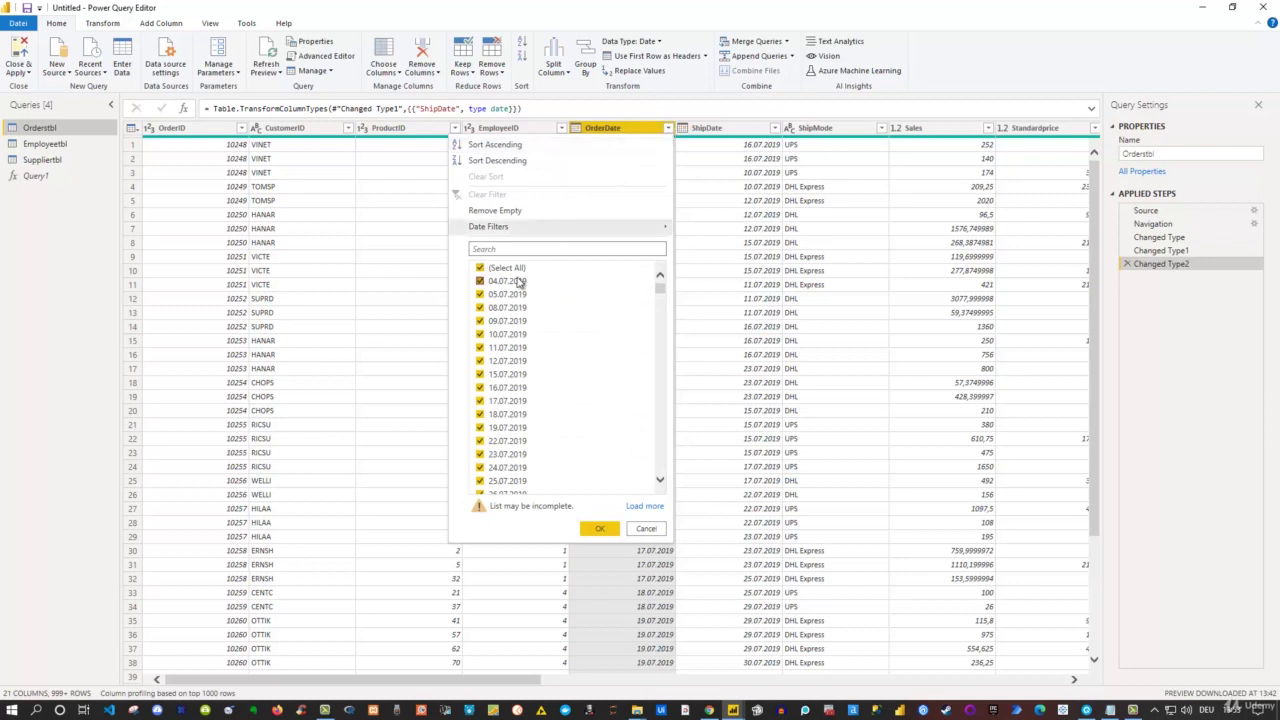
click(642, 507)
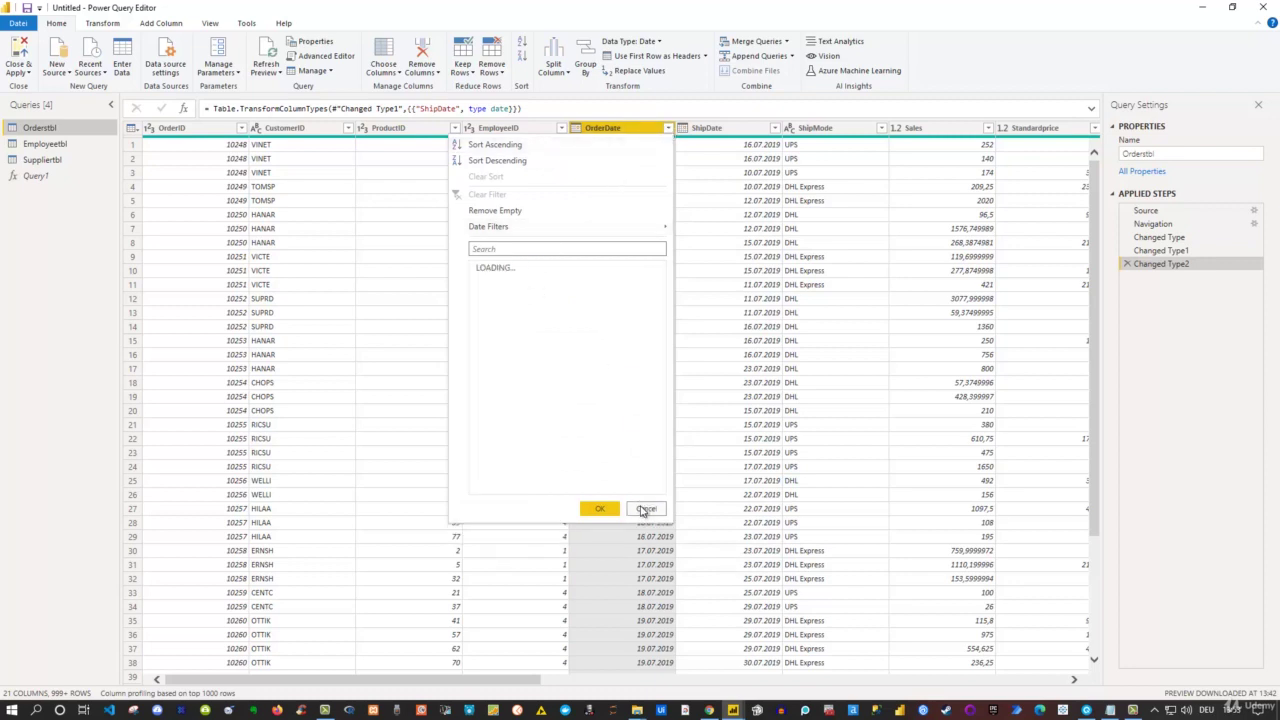
drag(662, 296, 680, 486)
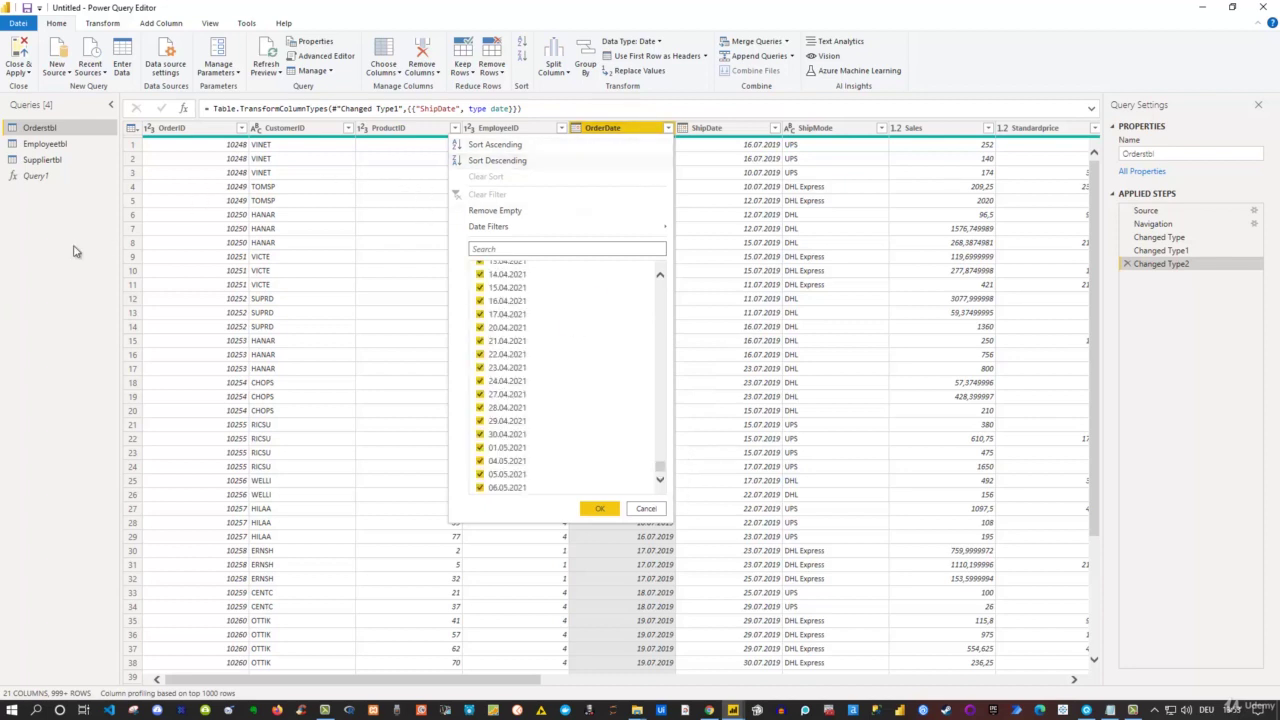
click(45, 178)
click(45, 177)
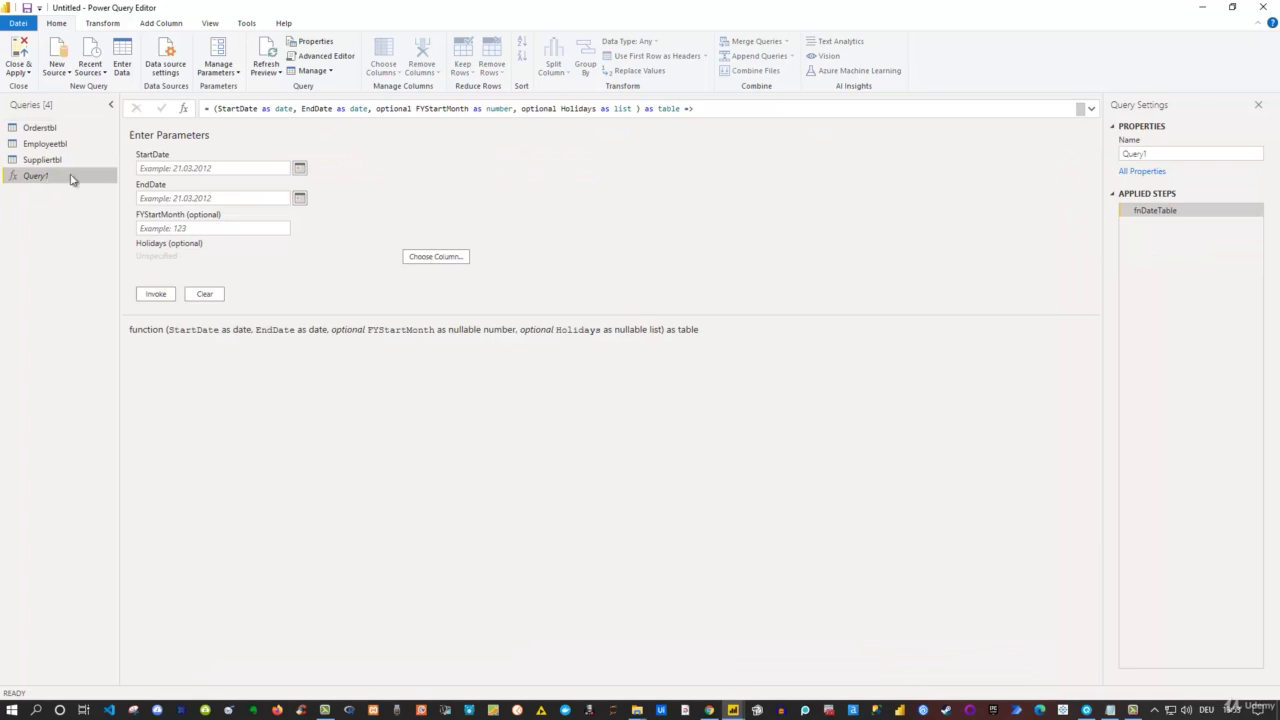
- Invoke the date table function with StartDate 01.01.2019, EndDate 31.12.2021 and FYStartMonth 1
click(220, 169)
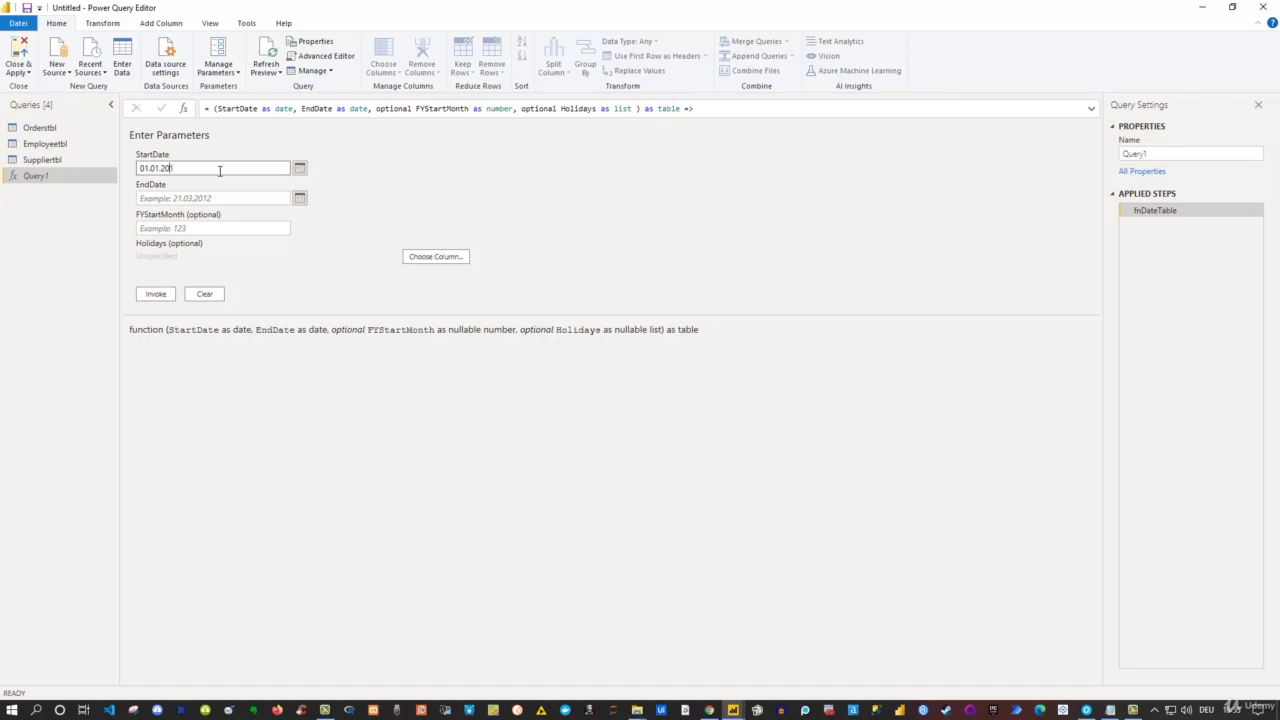
click(157, 197)
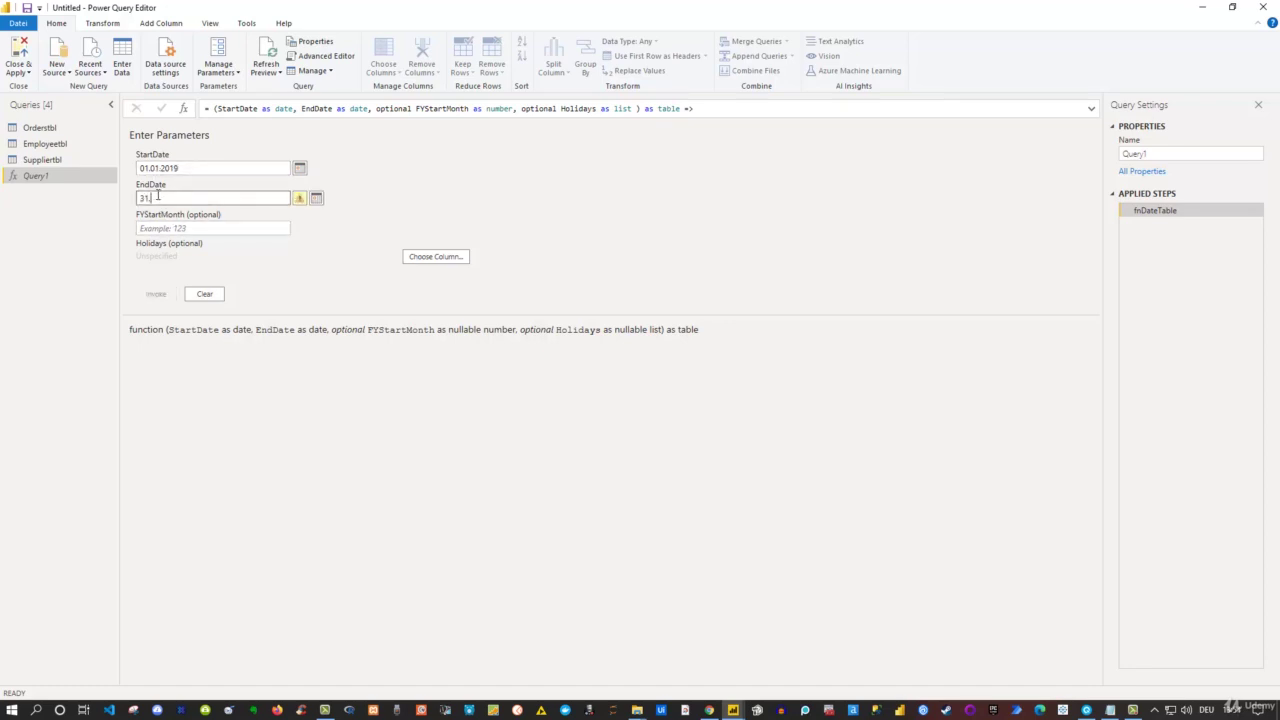
text(31.12.2021)
click(156, 229)
text(1)
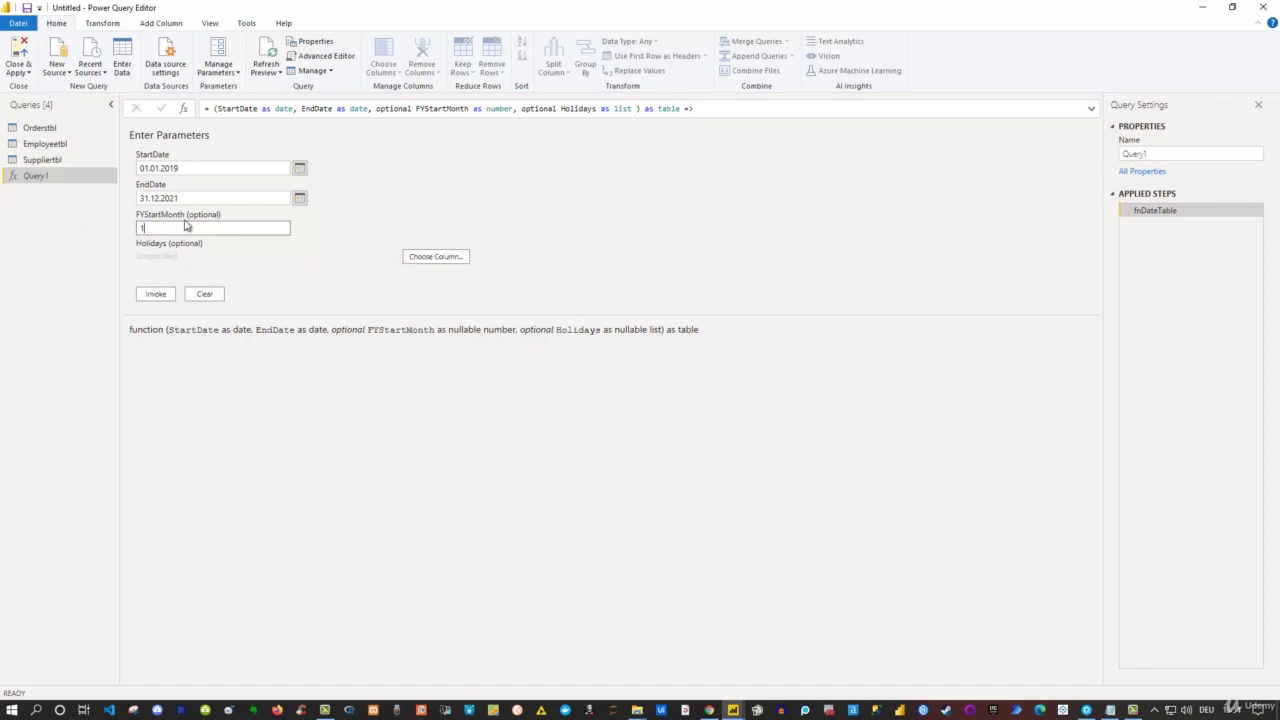
click(161, 296)
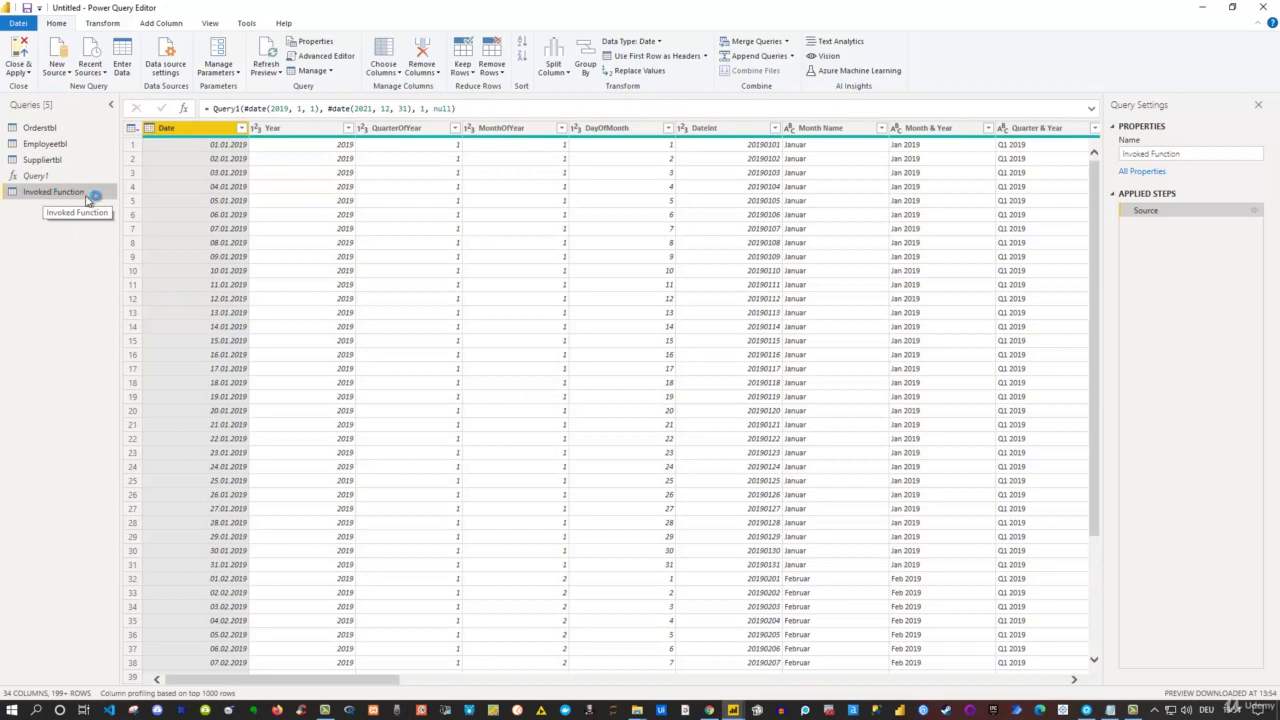
- Look over the generated date table's columns and rename its query Datestbl
drag(367, 681, 274, 677)
click(1147, 154)
text(D)
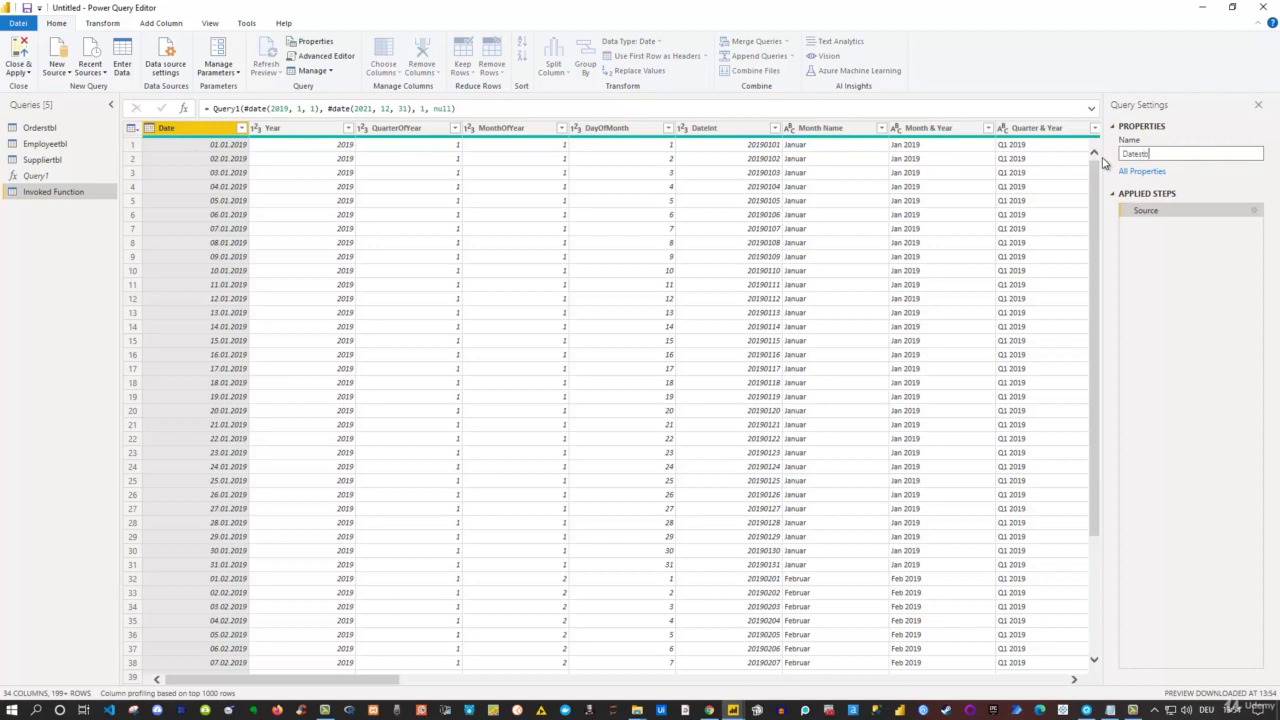
text(atestbl)
key(Return)
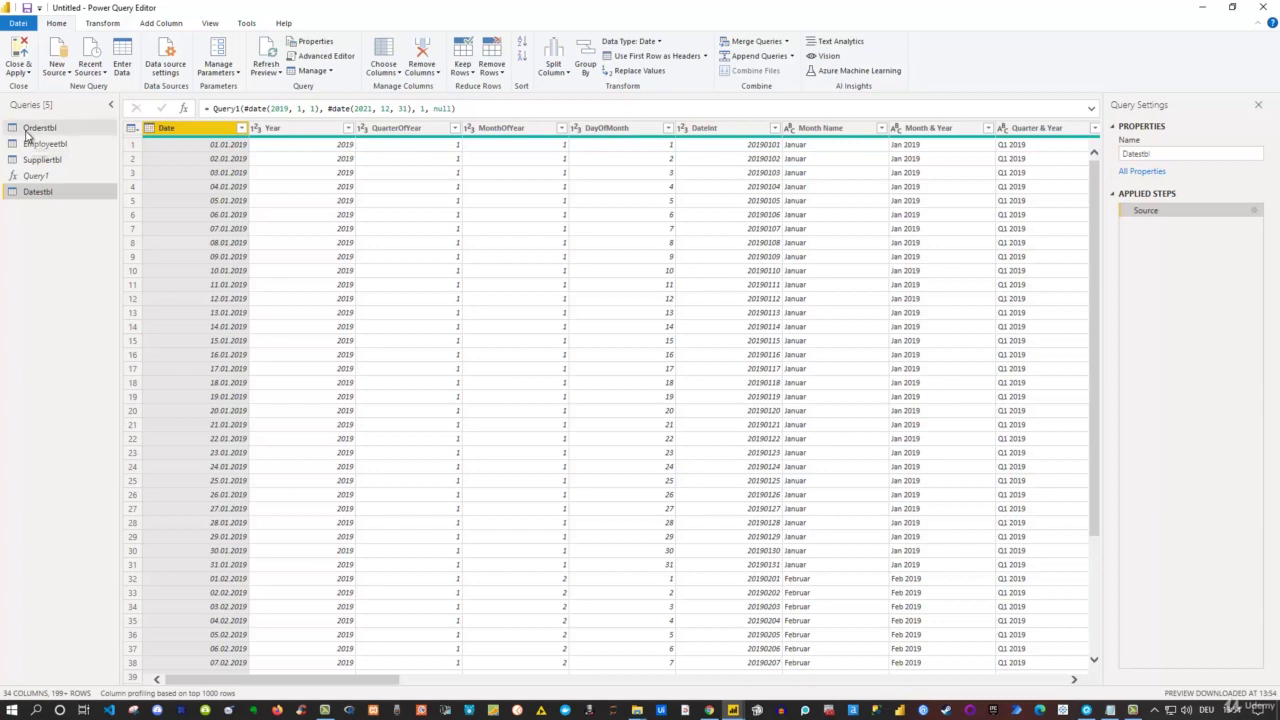
- Close Power Query with all changes applied and show the loaded tables in Power BI Desktop's model view
right_click(30, 208)
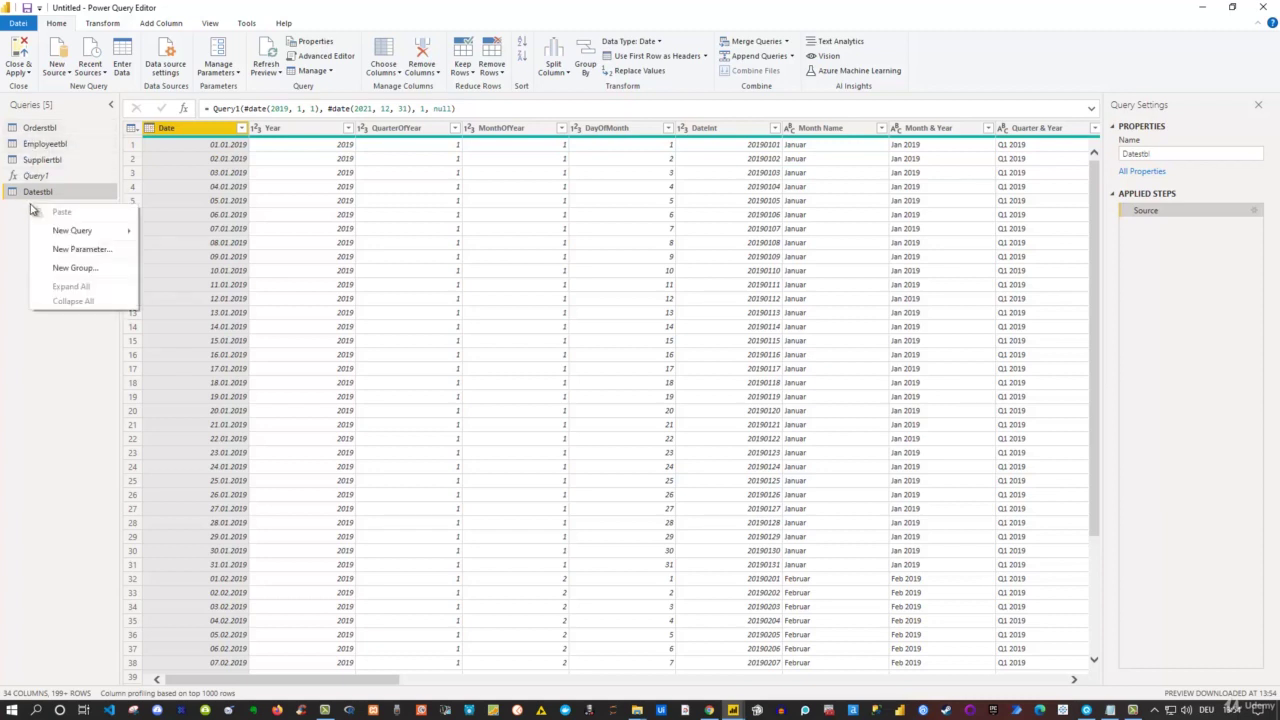
click(10, 235)
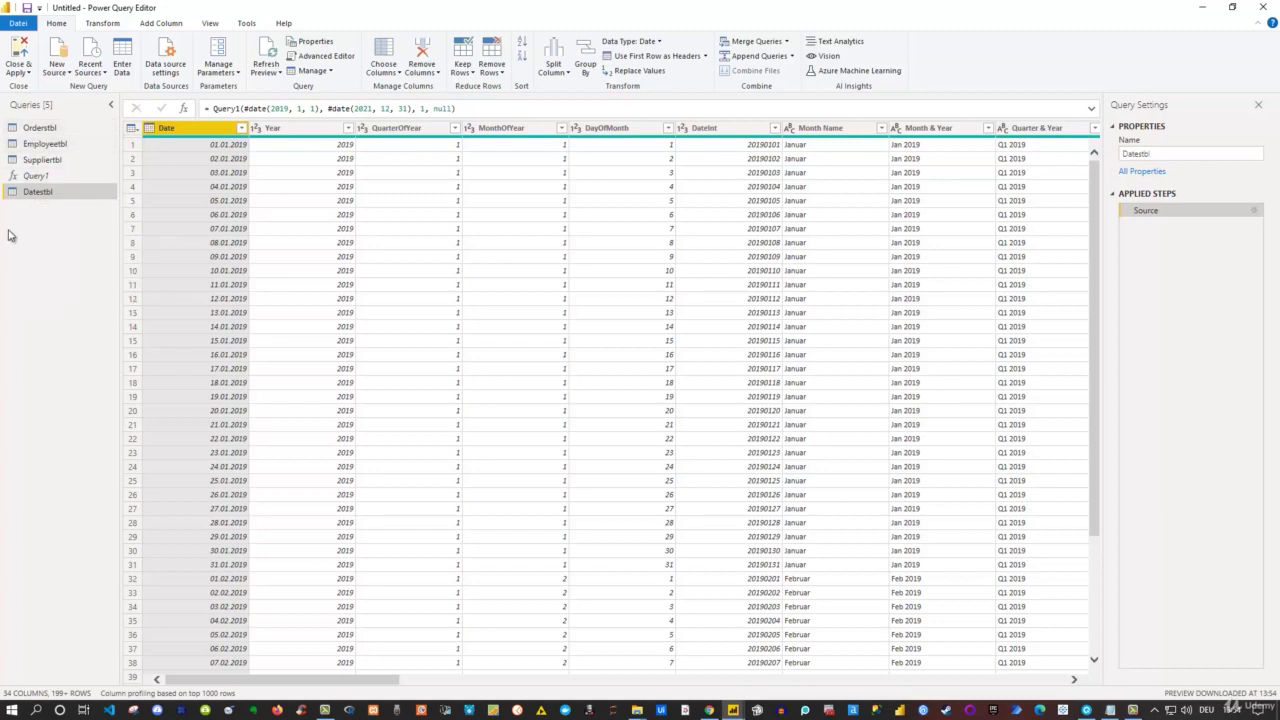
click(24, 48)
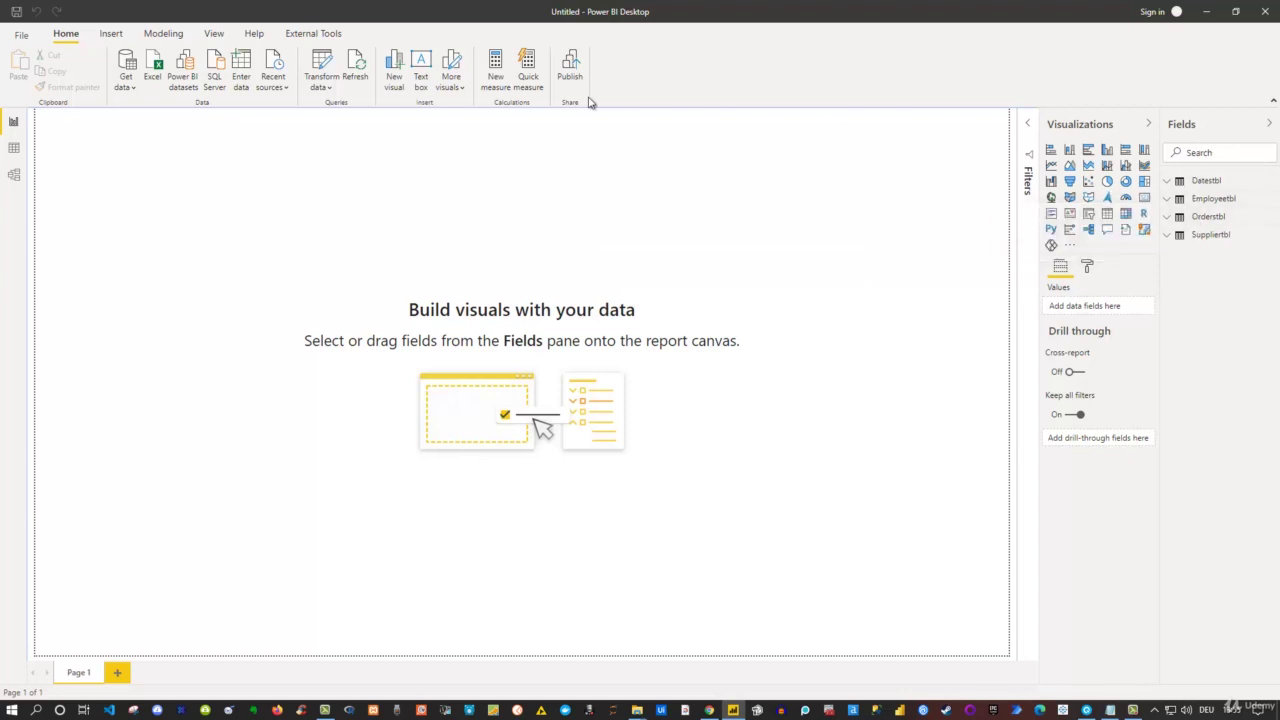
click(14, 175)
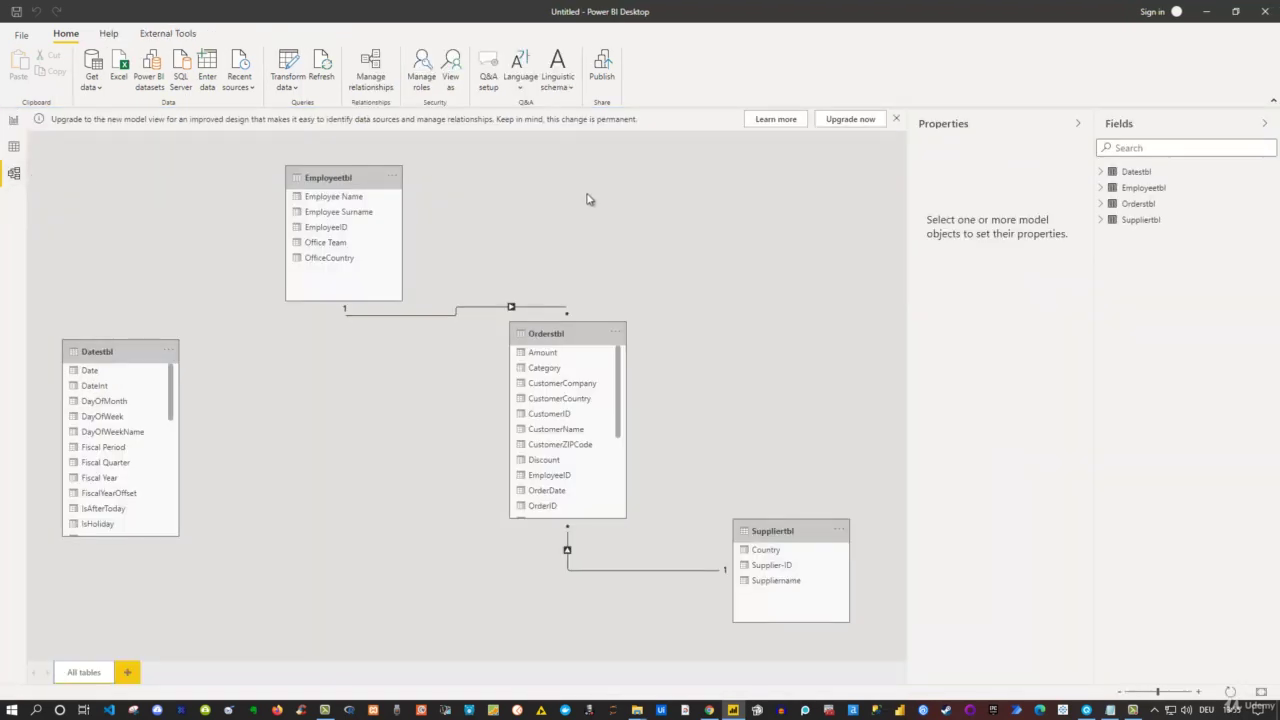
- Upgrade to the new model view and arrange Employeetbl, Datestbl and Suppliertbl in a row above Orderstbl
drag(558, 339, 495, 468)
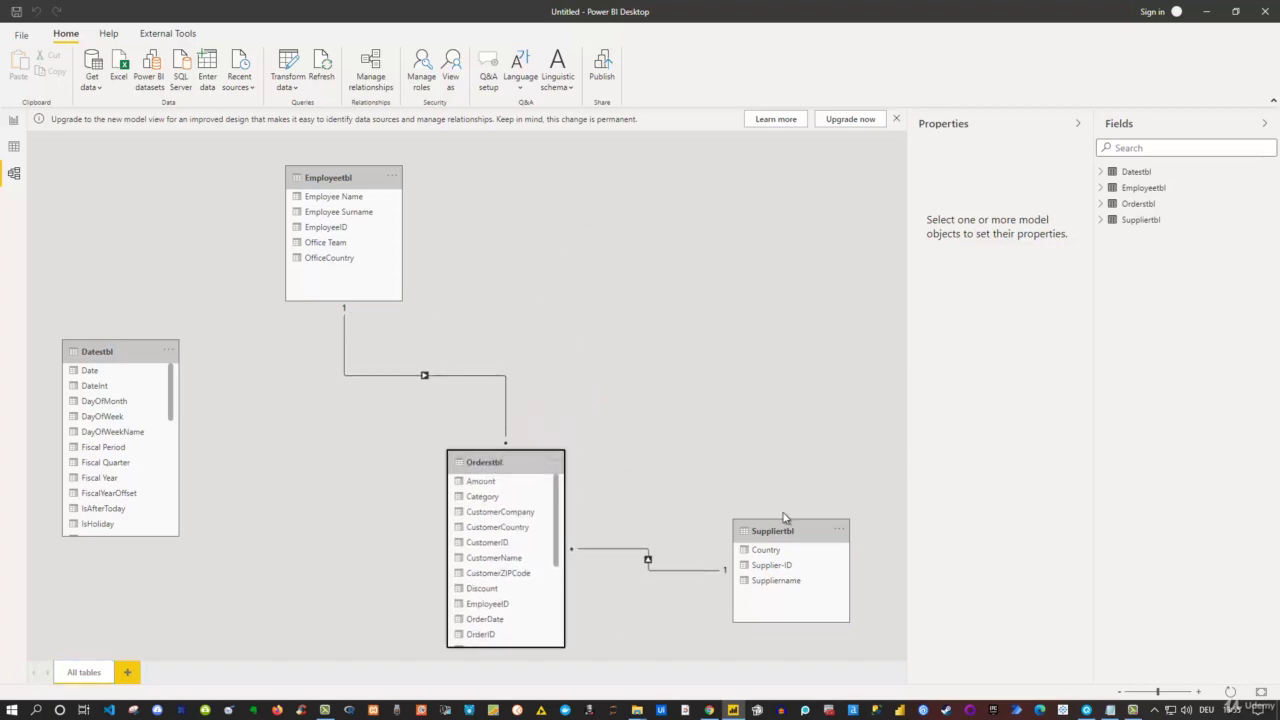
drag(778, 531, 789, 186)
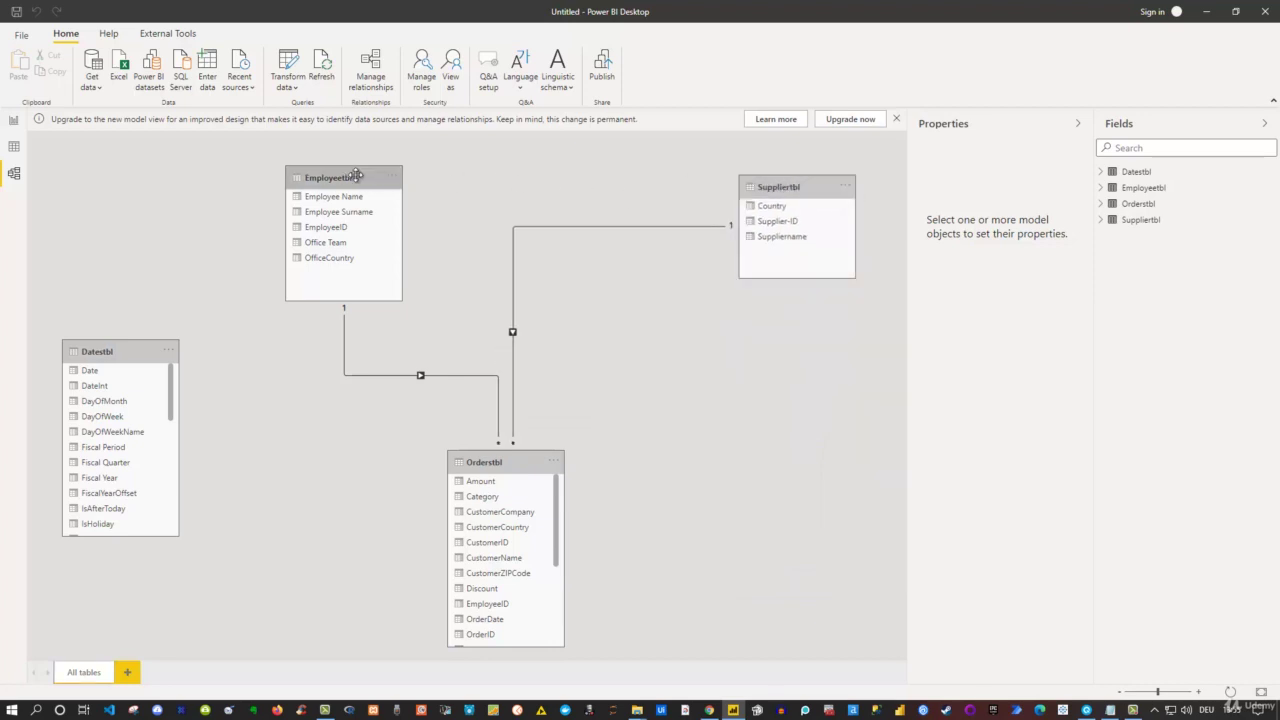
drag(350, 177, 125, 179)
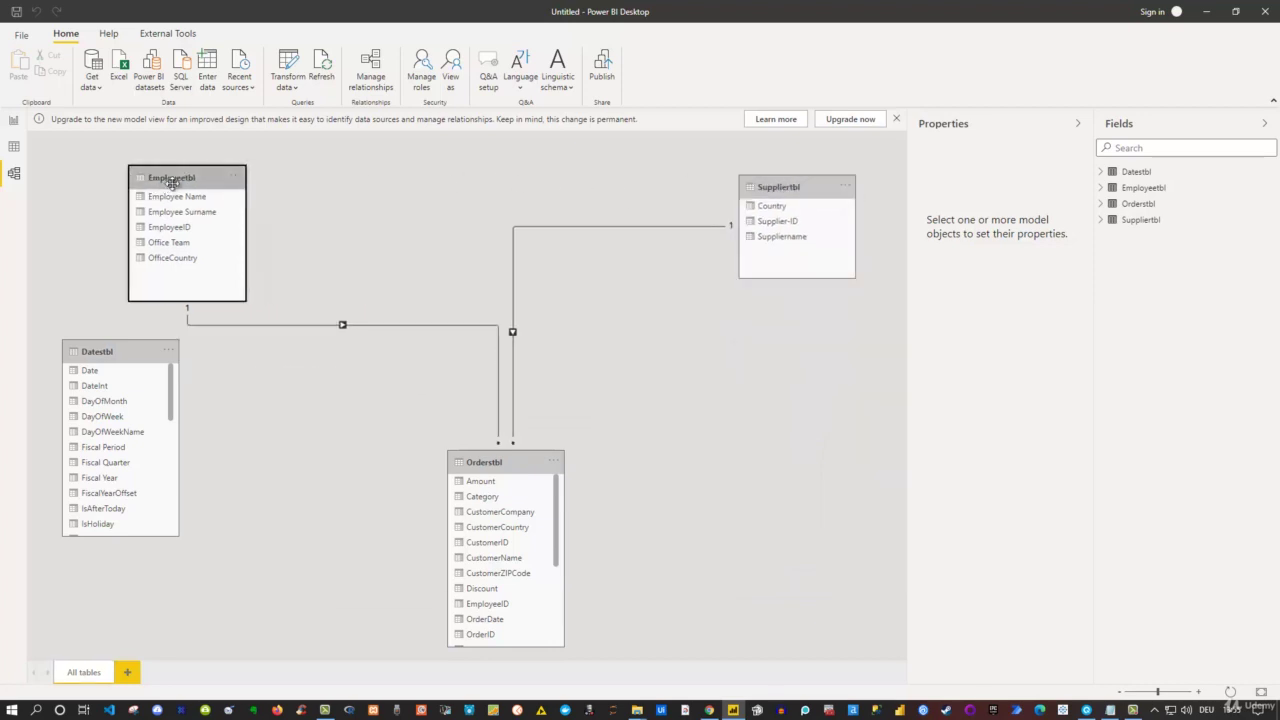
click(851, 121)
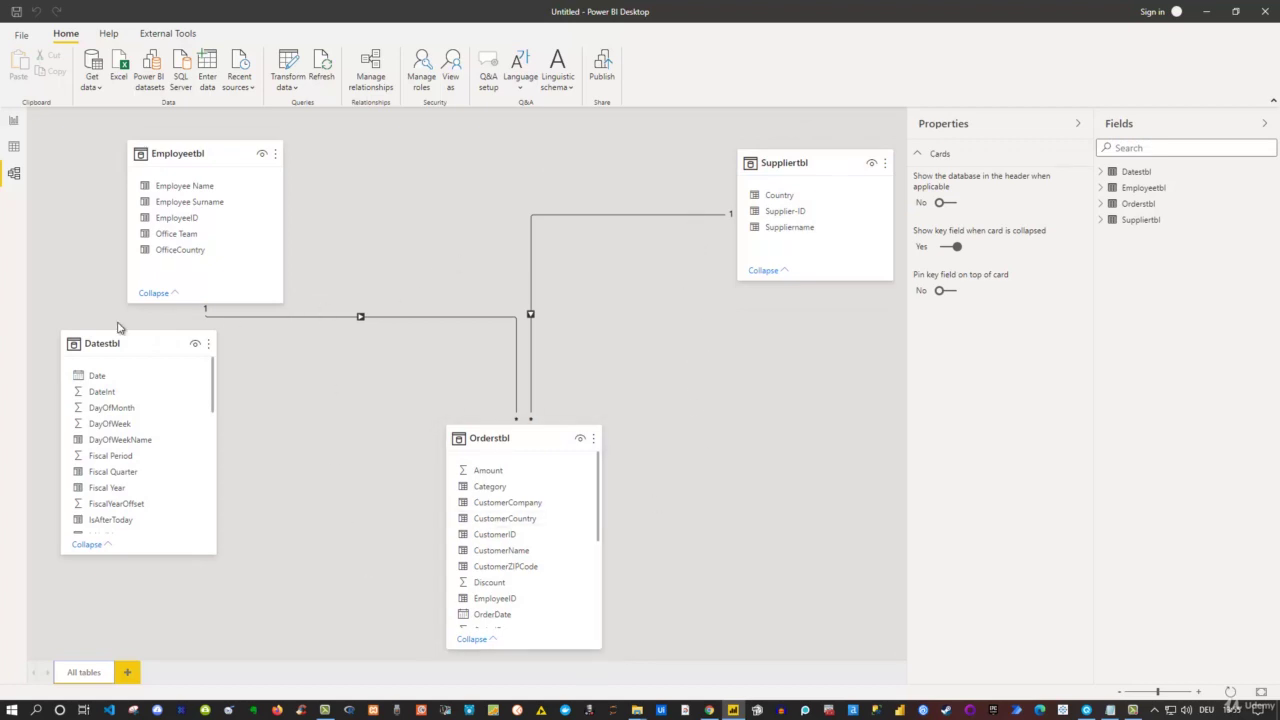
drag(100, 343, 497, 172)
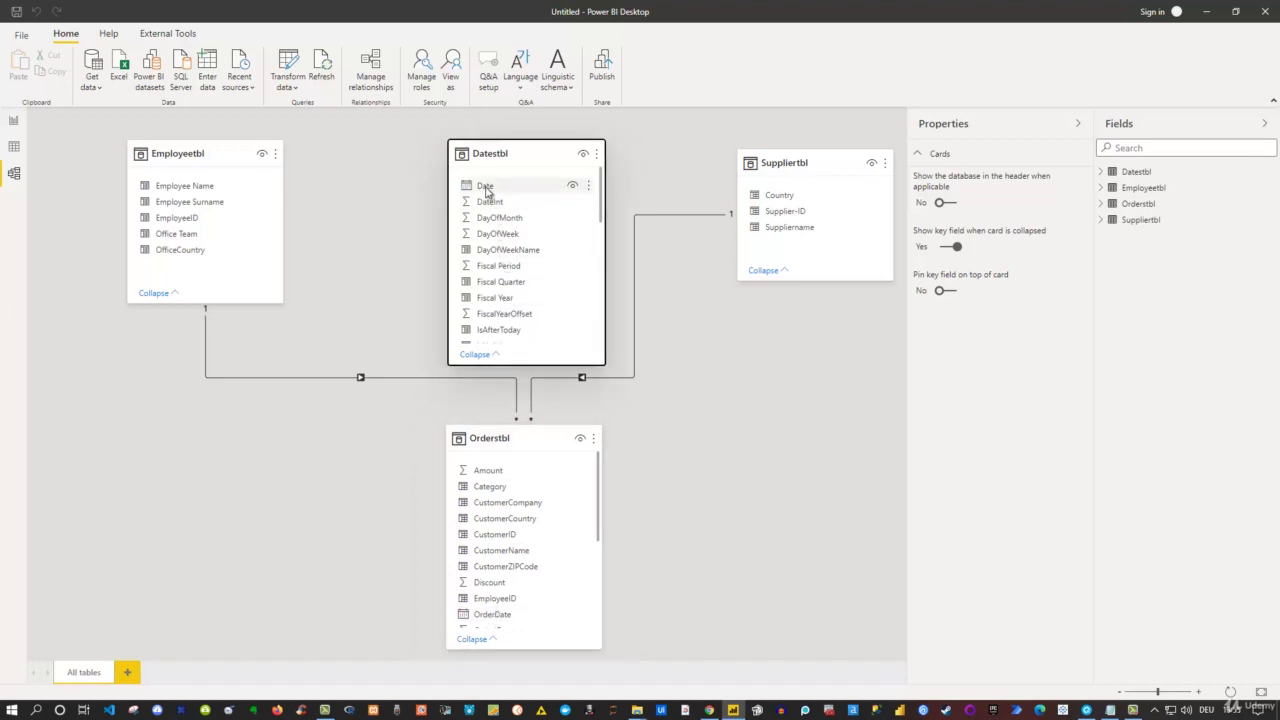
- Create a relationship from Date in Datestbl to OrderDate in Orderstbl and look through the remaining Orderstbl fields
drag(486, 190, 499, 614)
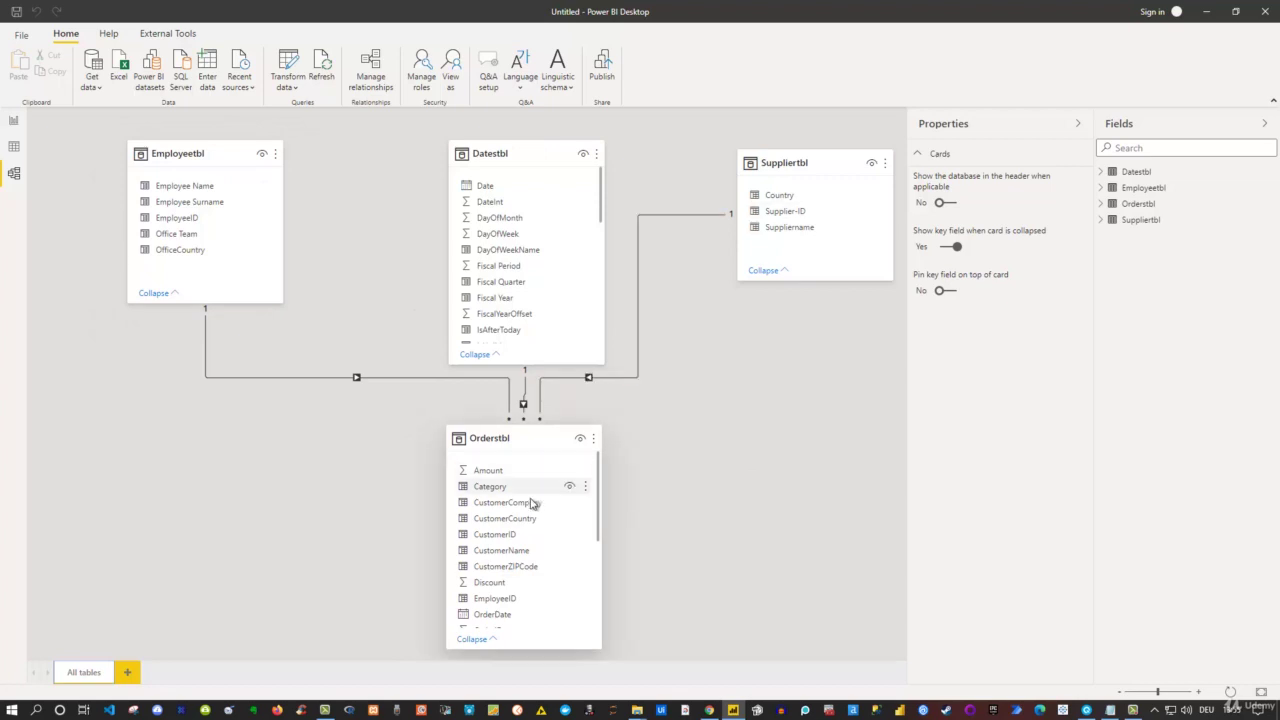
scroll(531, 505, down, 2)
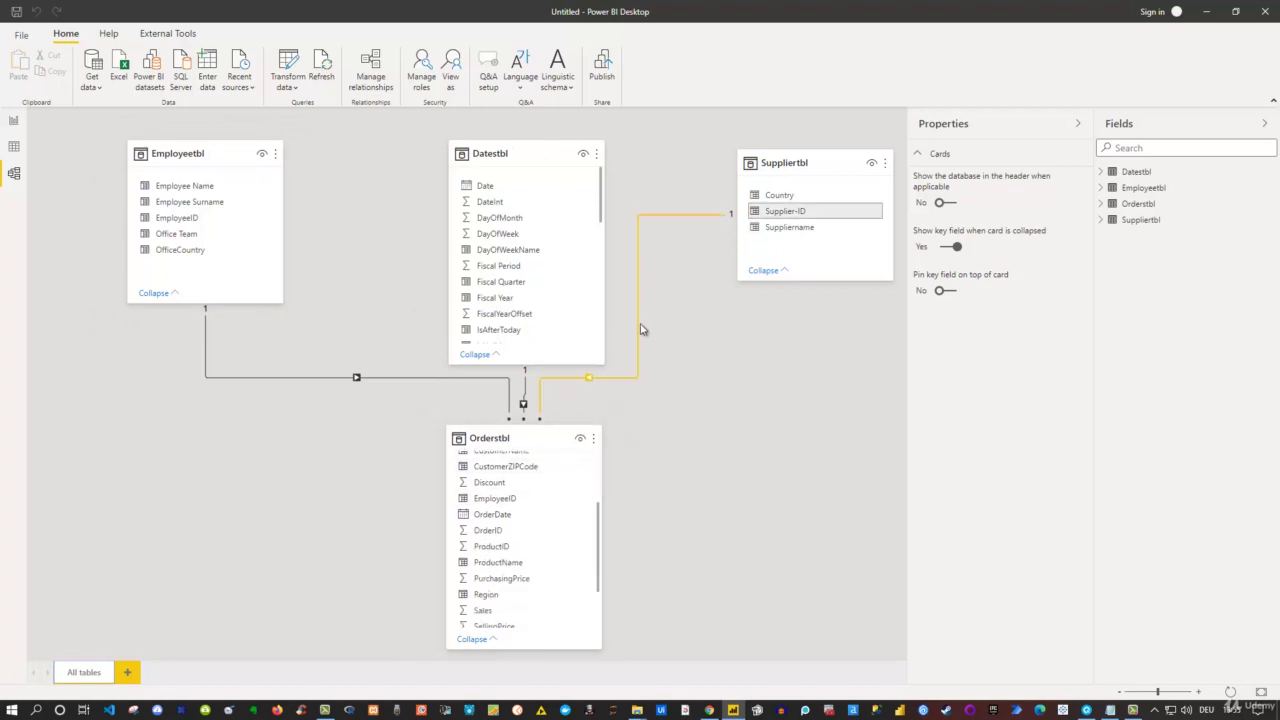
scroll(529, 534, down, 3)
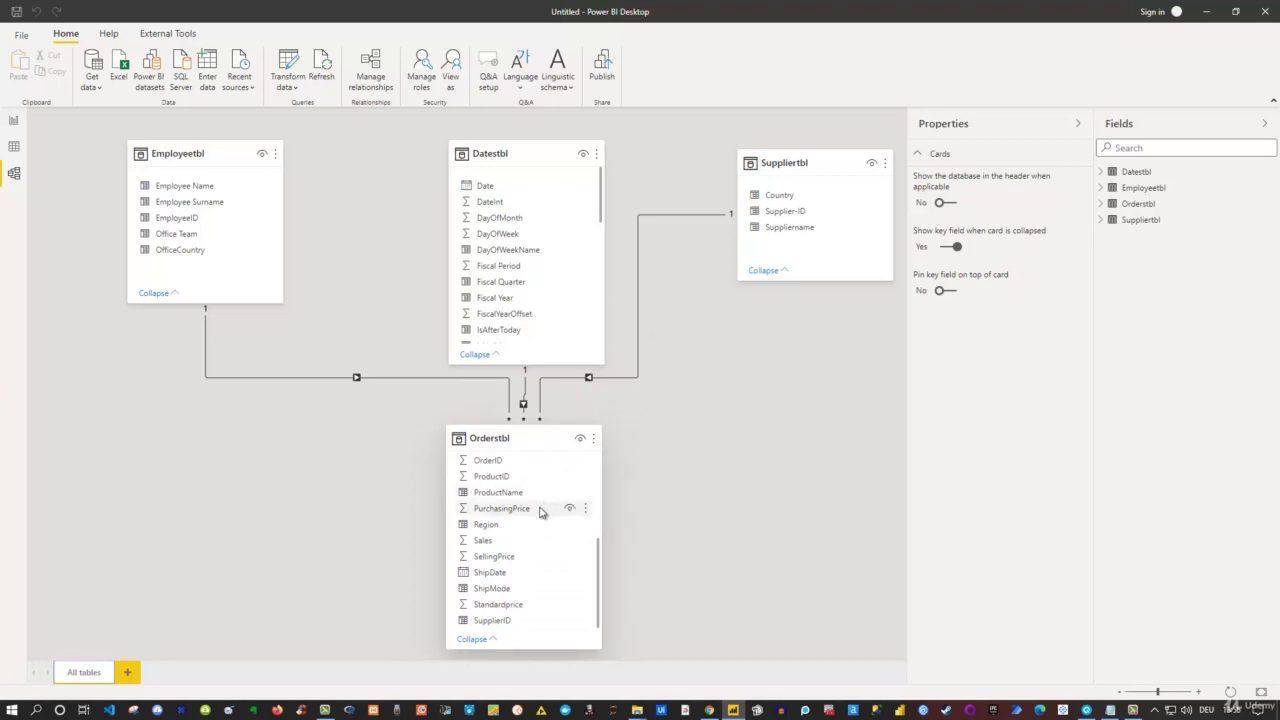